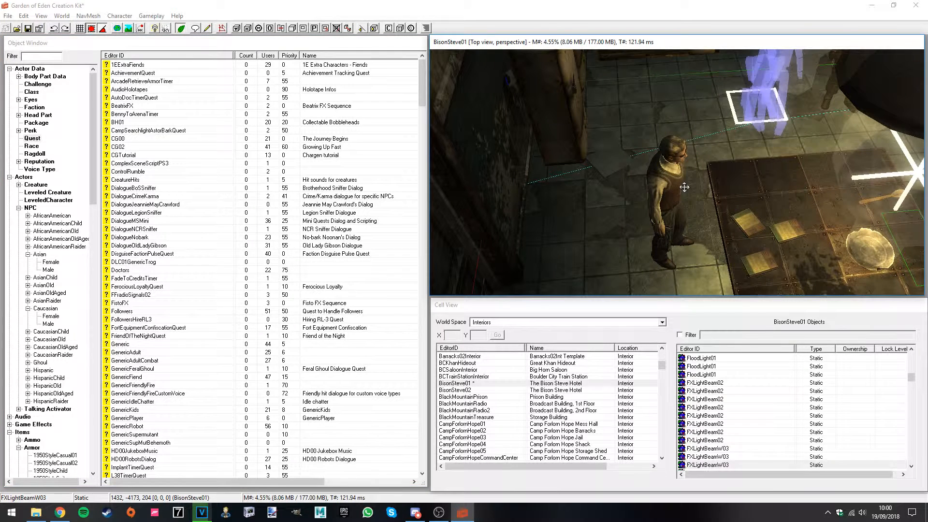
Create a new quest in the Quest category and bring up its general quest data
{"action": "right_click", "coordinate": [132, 179]}
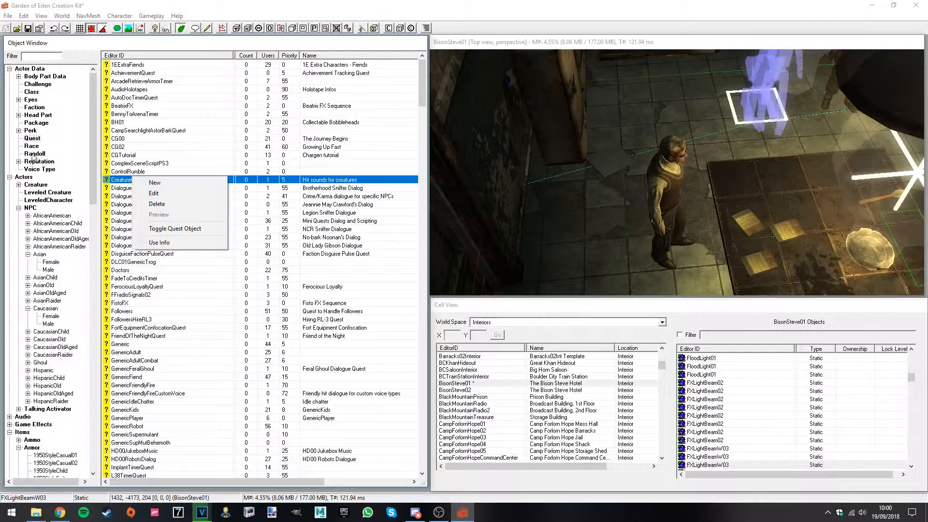
{"action": "left_click", "coordinate": [31, 139]}
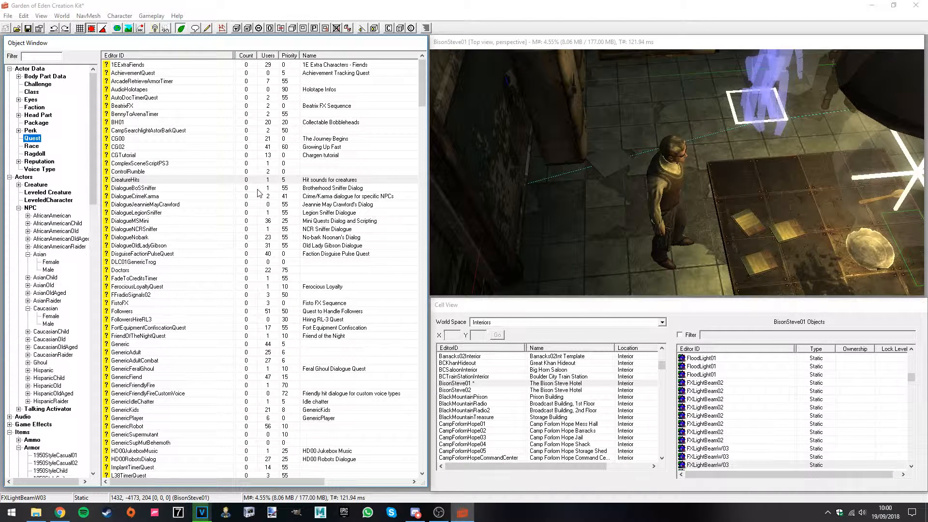
{"action": "right_click", "coordinate": [142, 172]}
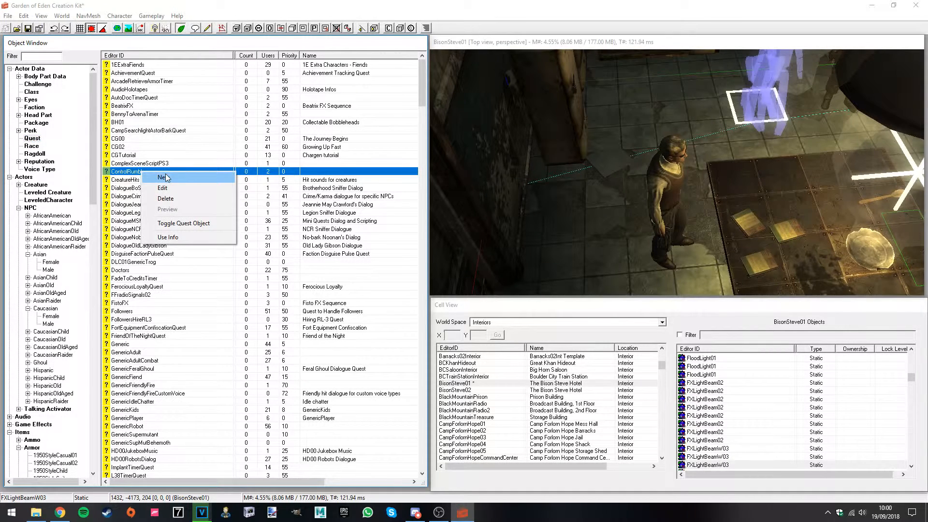
{"action": "left_click", "coordinate": [162, 177]}
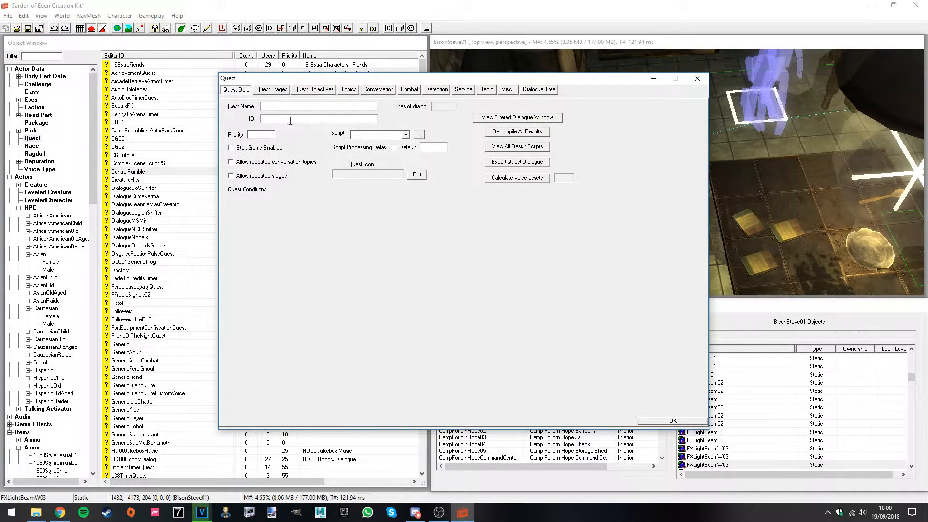
{"action": "left_click", "coordinate": [286, 107]}
{"action": "mouse_move", "coordinate": [257, 78]}
{"action": "left_mouse_down"}
{"action": "mouse_move", "coordinate": [264, 74]}
{"action": "mouse_move", "coordinate": [257, 82]}
{"action": "left_mouse_up"}
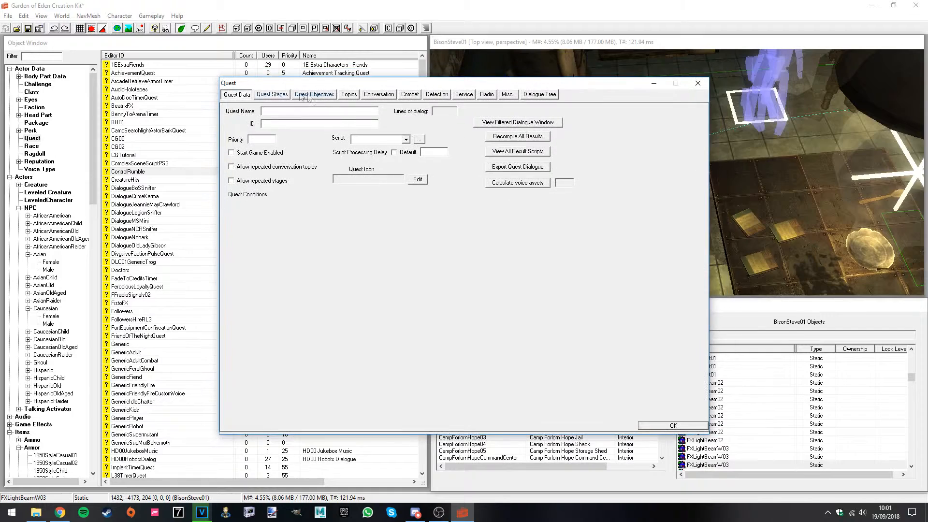
{"action": "left_click", "coordinate": [349, 95]}
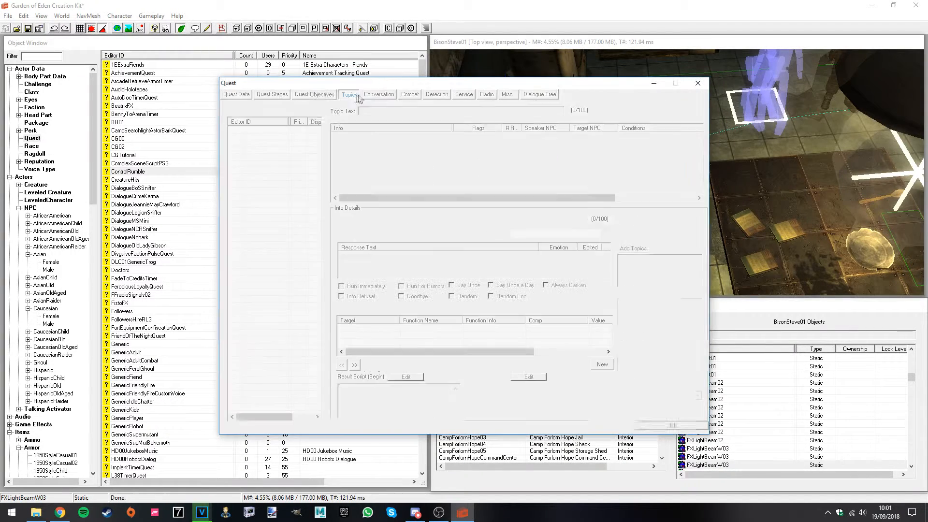
{"action": "left_click_drag", "start_coordinate": [333, 83], "coordinate": [214, 98]}
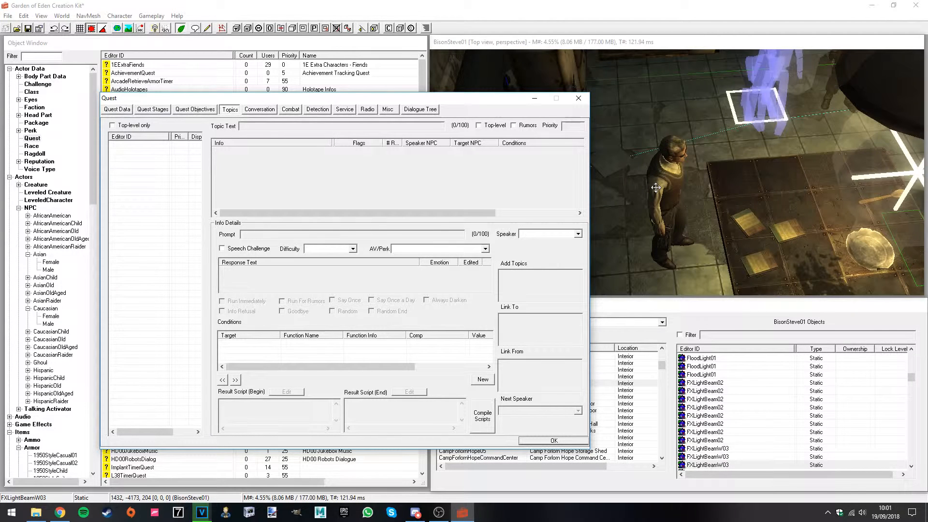
{"action": "left_click", "coordinate": [118, 110]}
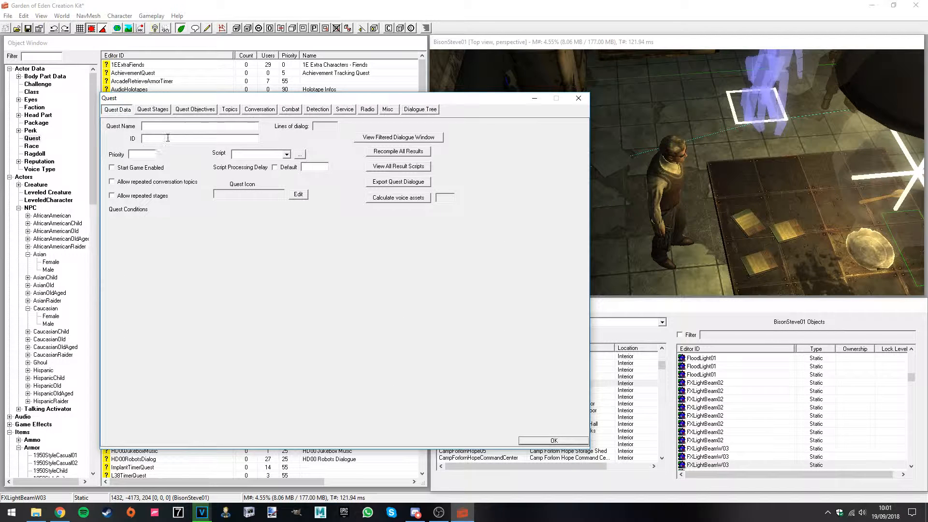
Set the new quest's ID to youtubequesttutorial and save the quest
{"action": "left_click", "coordinate": [168, 138]}
{"action": "type", "text": "youl"}
{"action": "type", "text": "ube"}
{"action": "type", "text": "questtutorial"}
{"action": "left_click", "coordinate": [554, 441]}
Reopen youtubequesttutorial using the filter "you", name it piratedialogue, set its priority to 55 and turn on Start Game Enabled
{"action": "left_click", "coordinate": [42, 57]}
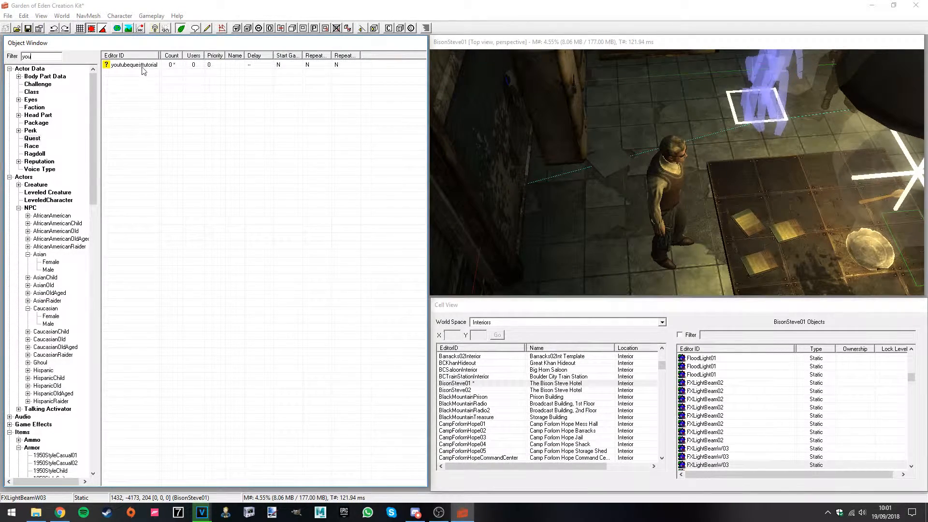
{"action": "double_click", "coordinate": [149, 65]}
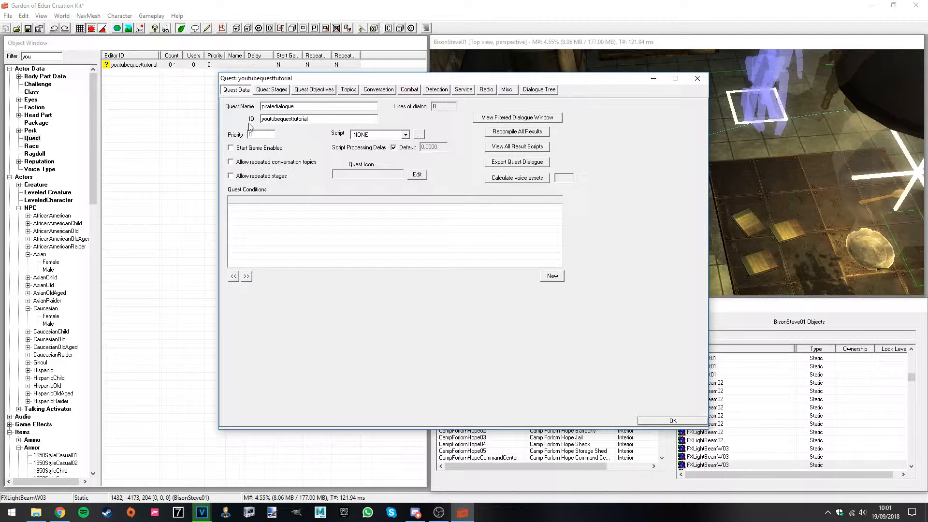
{"action": "double_click", "coordinate": [265, 135]}
{"action": "type", "text": "55"}
{"action": "left_click_drag", "start_coordinate": [253, 135], "coordinate": [245, 133]}
{"action": "left_click", "coordinate": [233, 148]}
Add the existing GREETING topic to the youtubequesttutorial quest's topics
{"action": "left_click", "coordinate": [348, 90]}
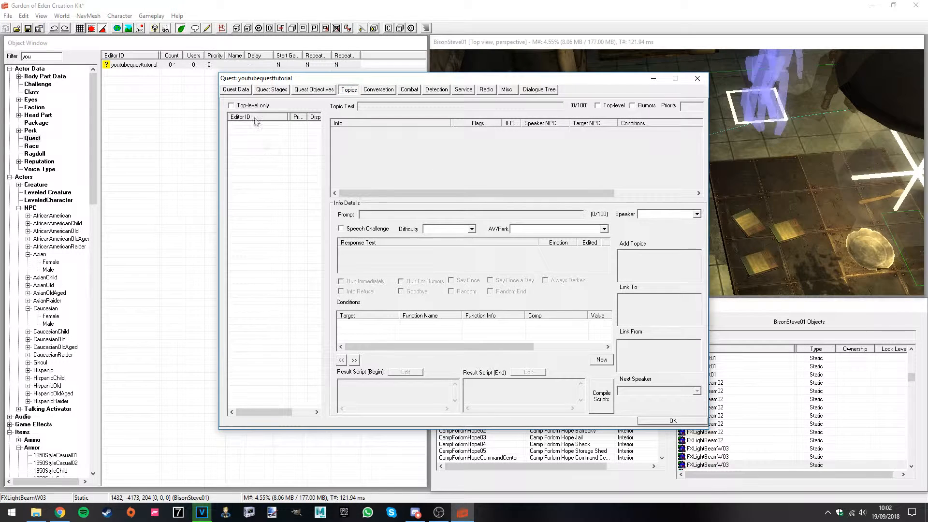
{"action": "left_click_drag", "start_coordinate": [351, 78], "coordinate": [205, 79]}
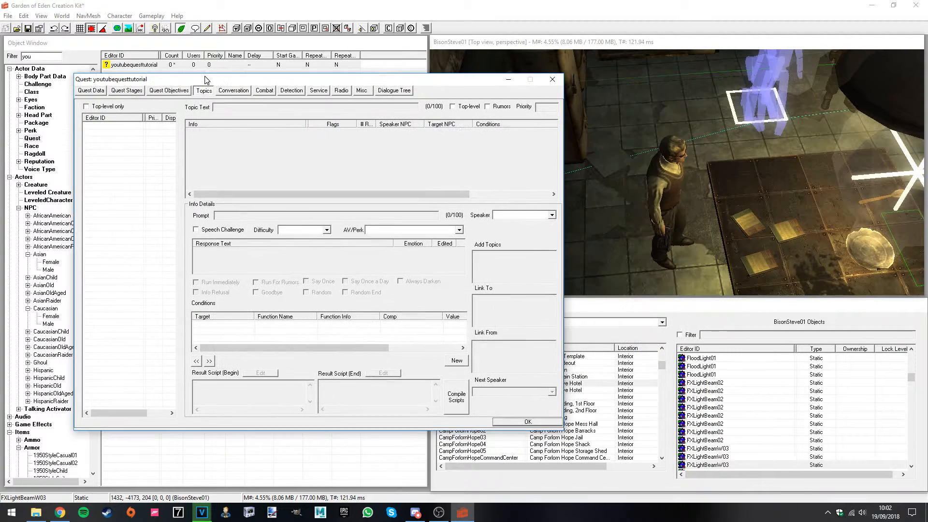
{"action": "right_click", "coordinate": [121, 167]}
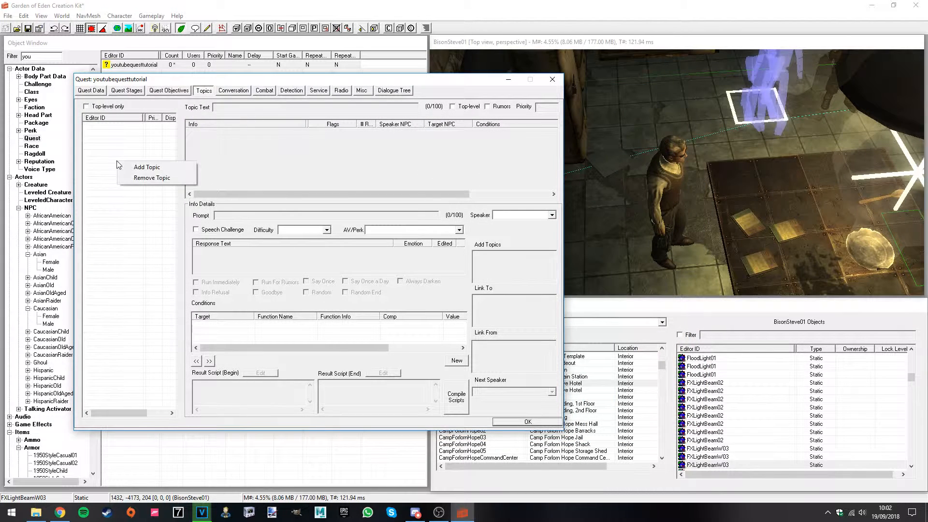
{"action": "left_click", "coordinate": [128, 168]}
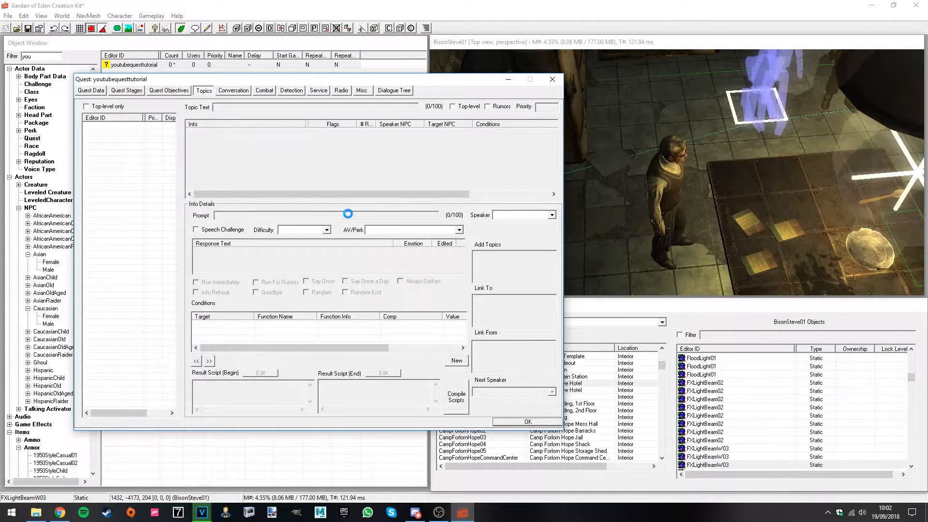
{"action": "left_click", "coordinate": [426, 224]}
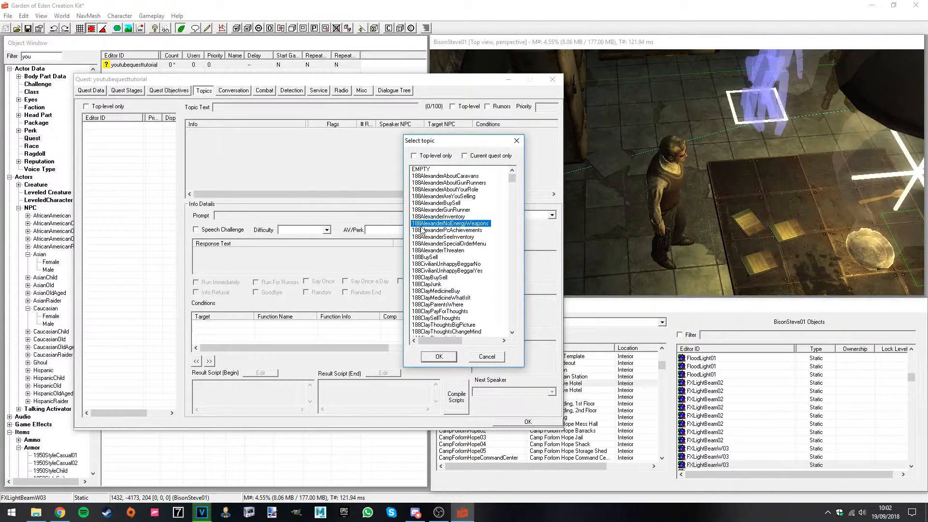
{"action": "type", "text": "greeting"}
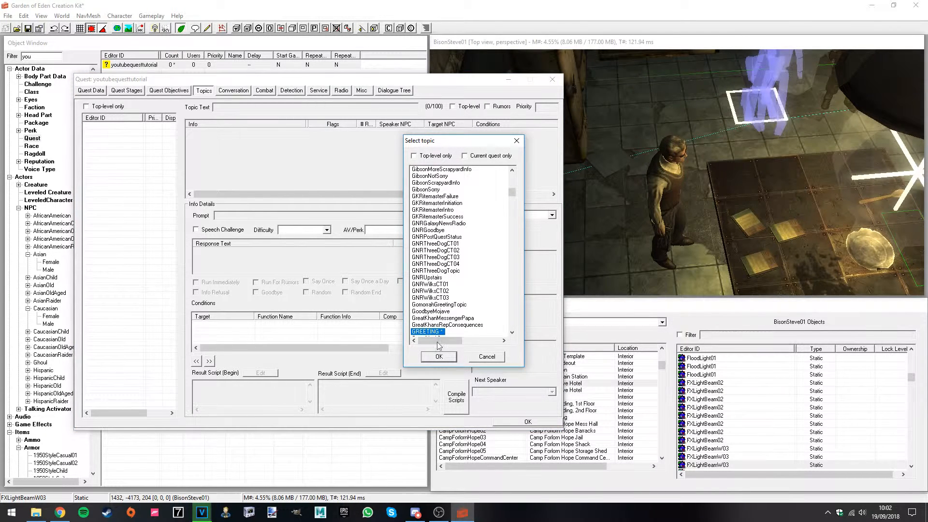
{"action": "left_click", "coordinate": [439, 356]}
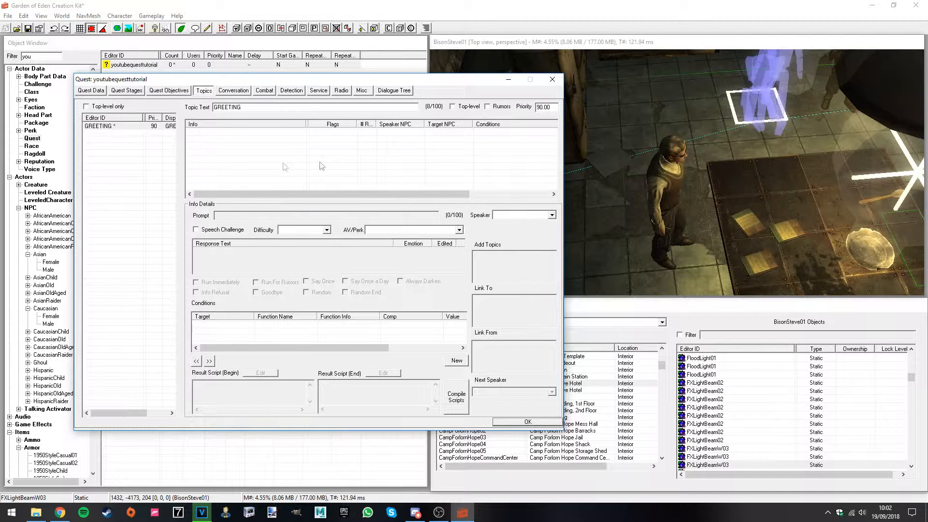
Add a new info entry under the GREETING topic and open a new response for it
{"action": "right_click", "coordinate": [241, 158]}
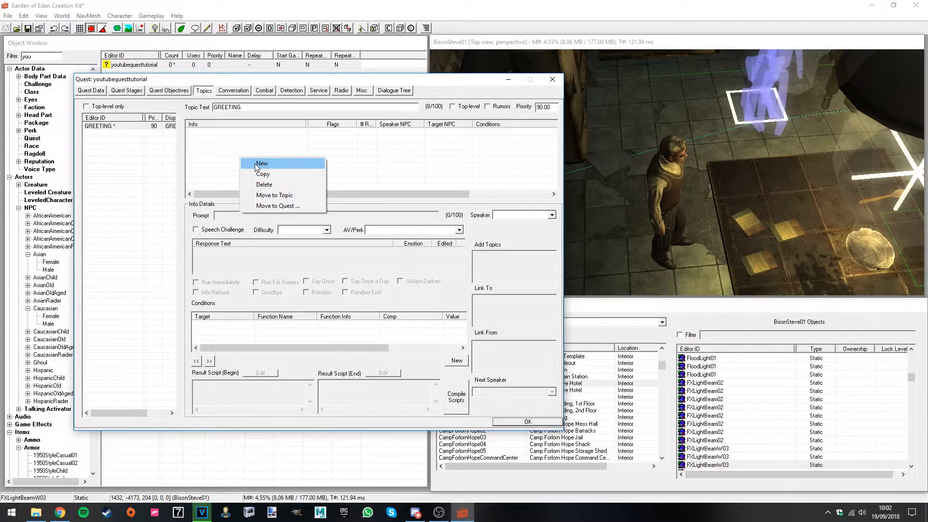
{"action": "left_click", "coordinate": [231, 138]}
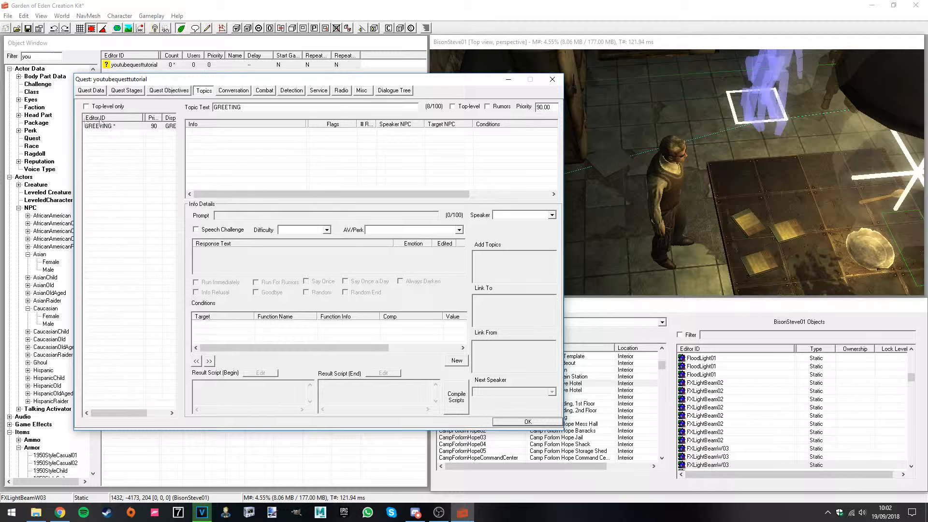
{"action": "left_click", "coordinate": [100, 127]}
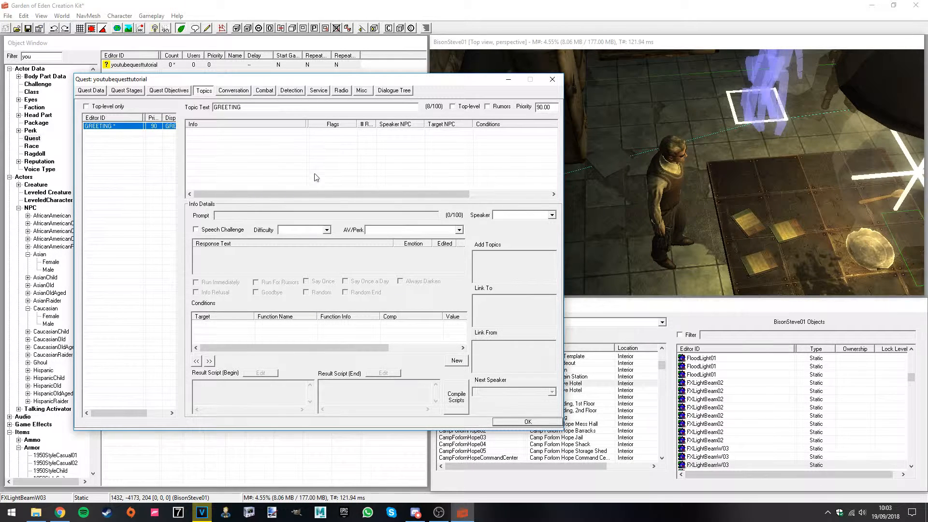
{"action": "right_click", "coordinate": [227, 148]}
{"action": "left_click", "coordinate": [239, 154]}
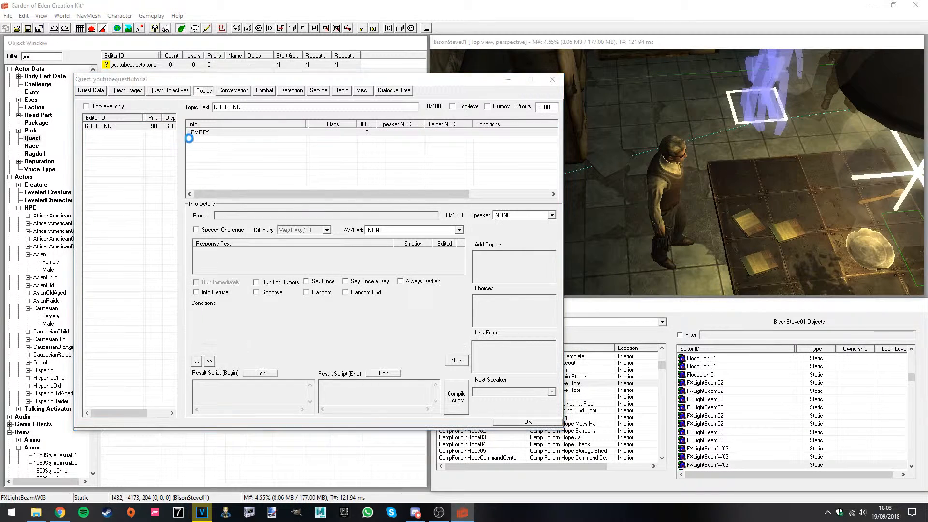
{"action": "double_click", "coordinate": [189, 133]}
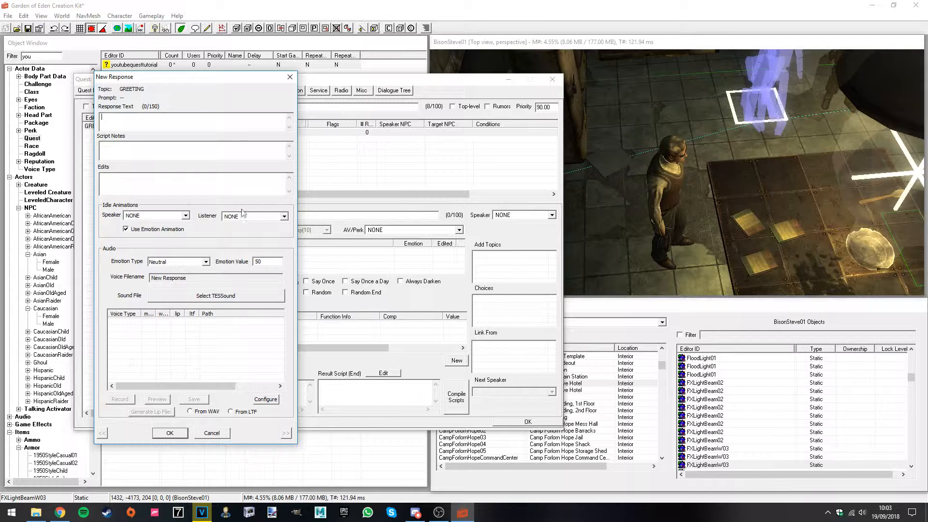
{"action": "left_click_drag", "start_coordinate": [124, 75], "coordinate": [102, 61]}
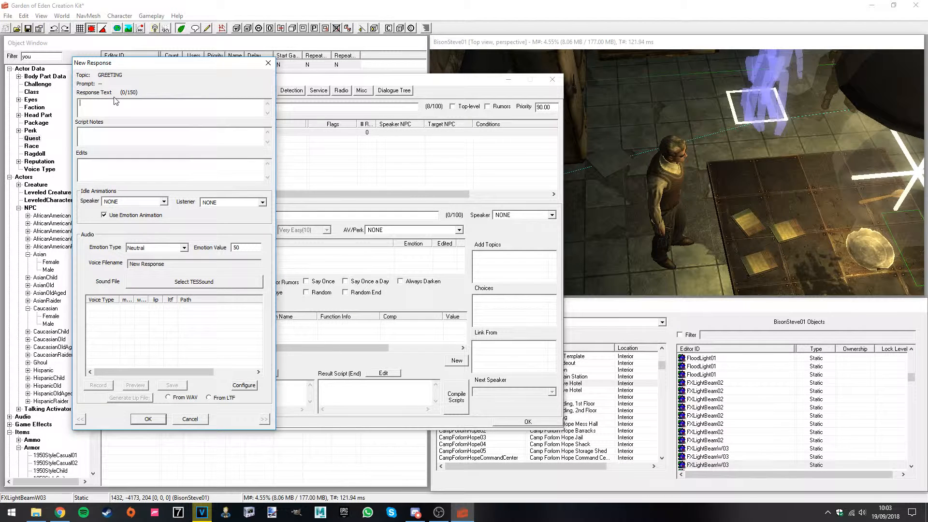
Enter the response text "howdy, im the bilingual pirate!" and dismiss the spelling check
{"action": "type", "text": "howdy, im the bilingual pirate!"}
{"action": "left_click_drag", "start_coordinate": [159, 102], "coordinate": [66, 105]}
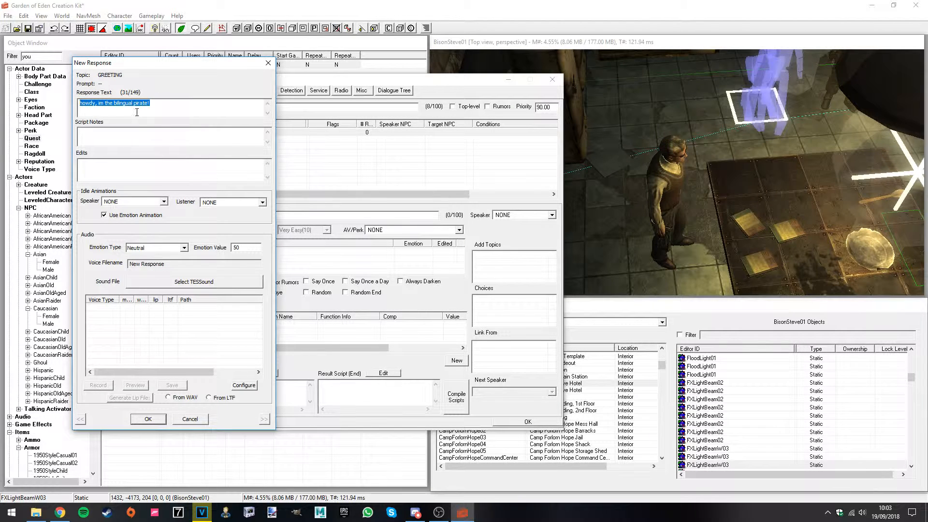
{"action": "key", "text": "Return"}
{"action": "left_click", "coordinate": [248, 199]}
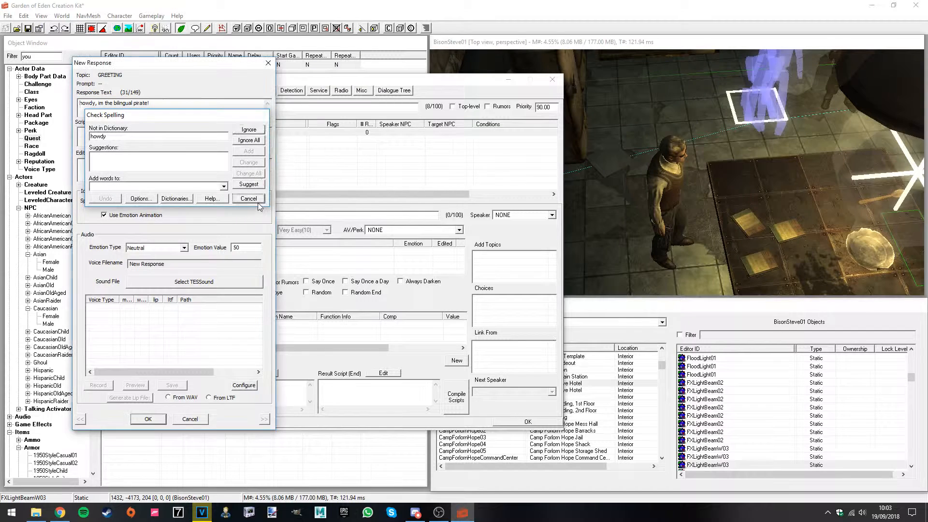
{"action": "left_click", "coordinate": [262, 202]}
{"action": "left_click", "coordinate": [232, 209]}
{"action": "left_click", "coordinate": [112, 168]}
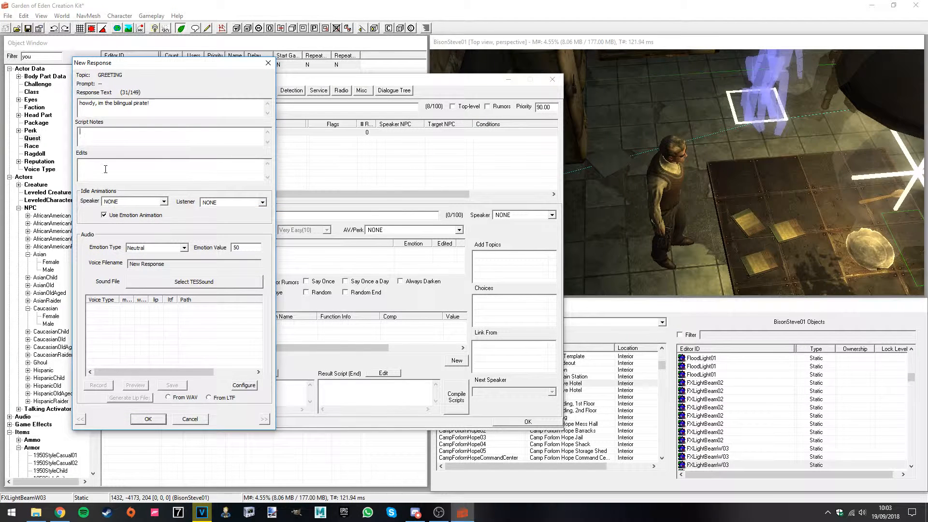
{"action": "left_click", "coordinate": [104, 133]}
{"action": "left_click", "coordinate": [123, 202]}
{"action": "left_click", "coordinate": [221, 208]}
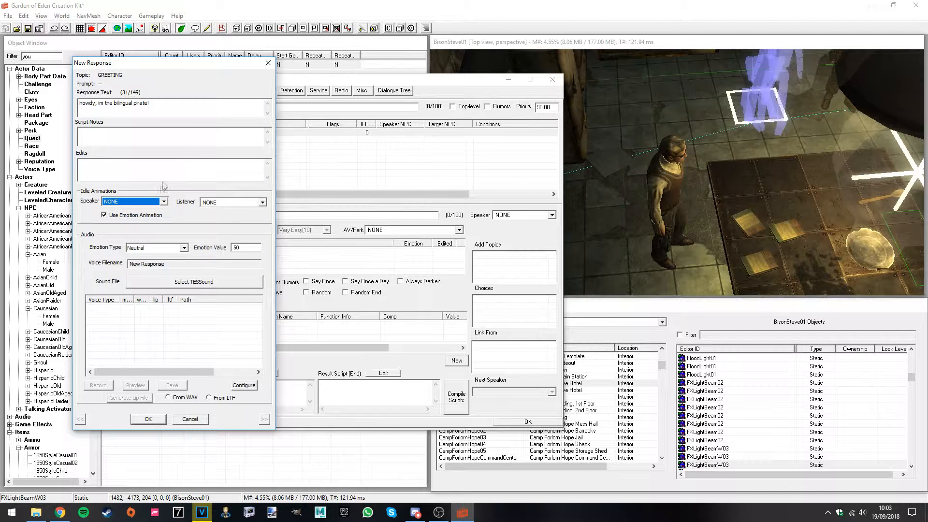
Set the response's emotion type to Happy with an emotion value of 100 and save the response
{"action": "left_click", "coordinate": [148, 248]}
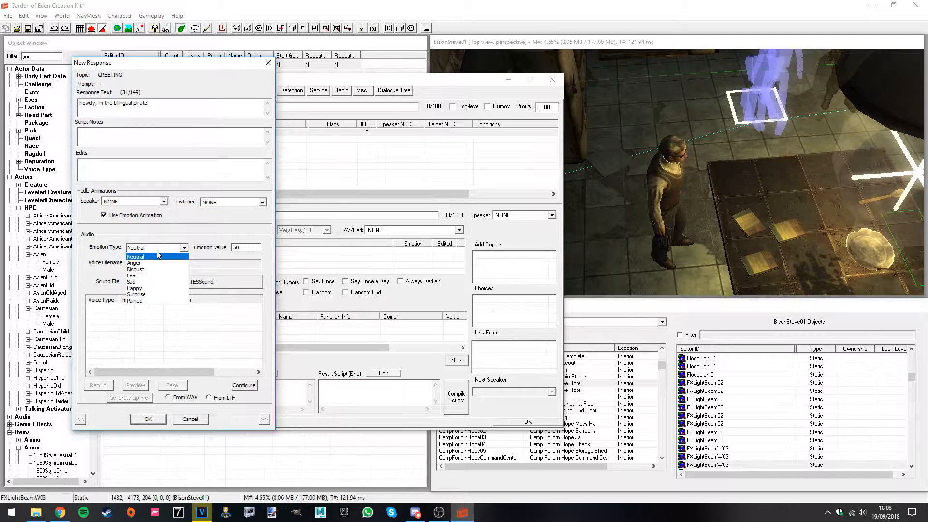
{"action": "left_click", "coordinate": [151, 275]}
{"action": "double_click", "coordinate": [255, 248]}
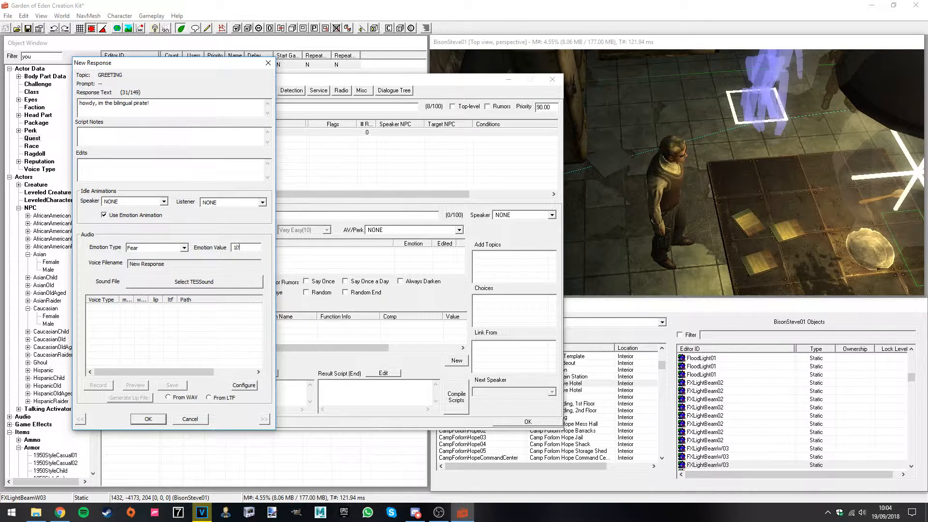
{"action": "left_click", "coordinate": [182, 248]}
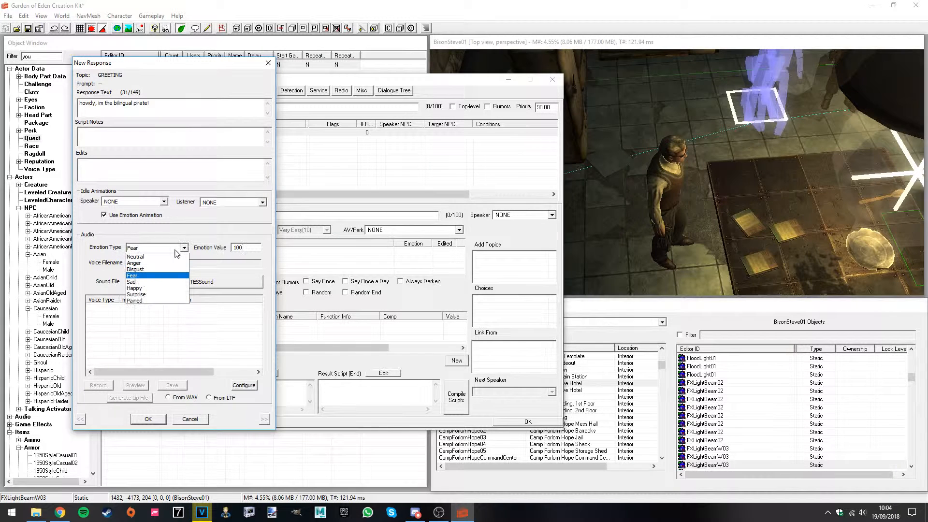
{"action": "left_click", "coordinate": [140, 288]}
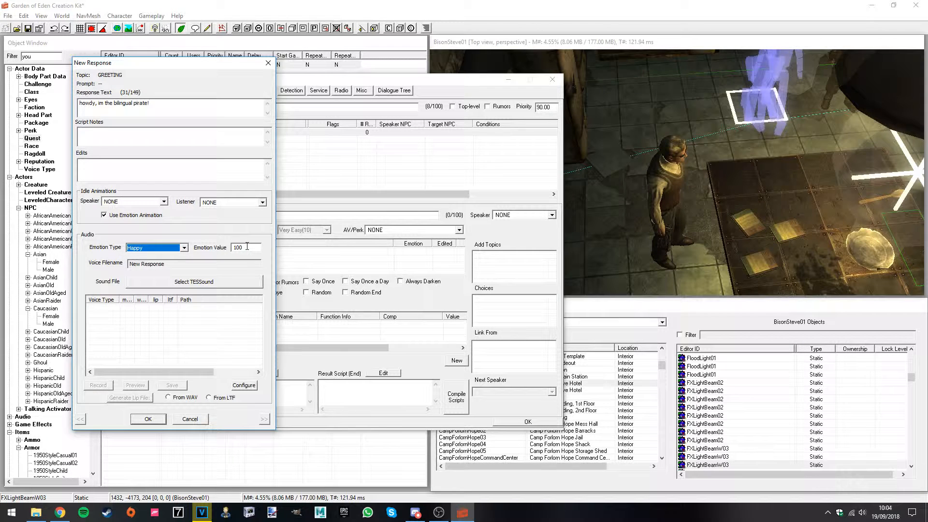
{"action": "left_click", "coordinate": [149, 420]}
{"action": "left_click", "coordinate": [201, 134]}
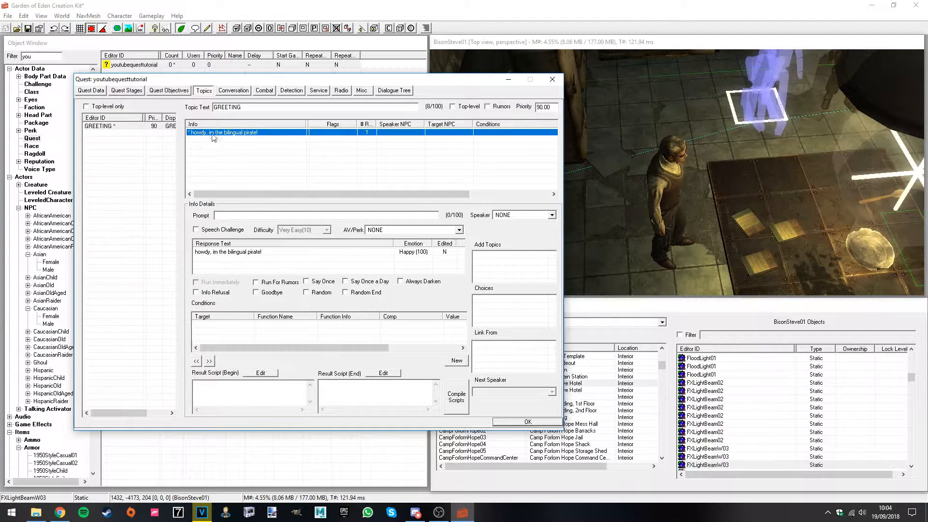
{"action": "left_click", "coordinate": [223, 216]}
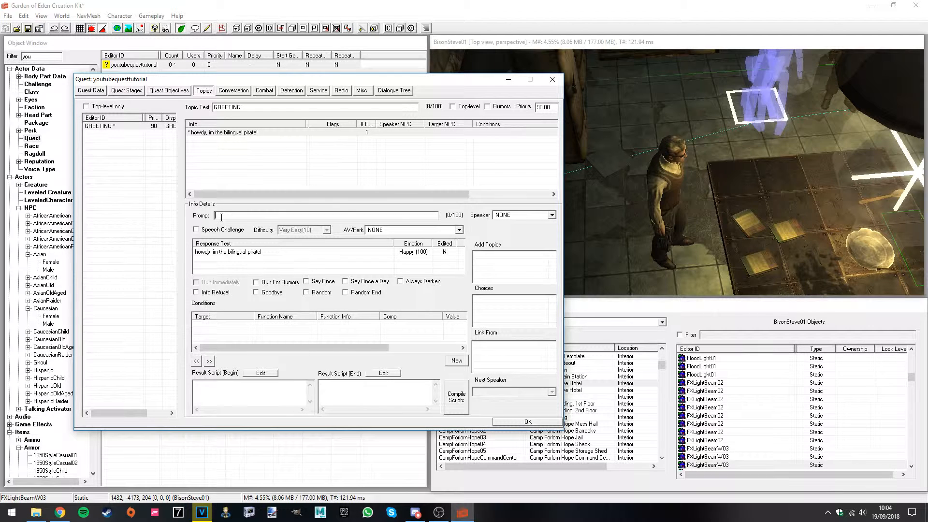
{"action": "left_click", "coordinate": [120, 127]}
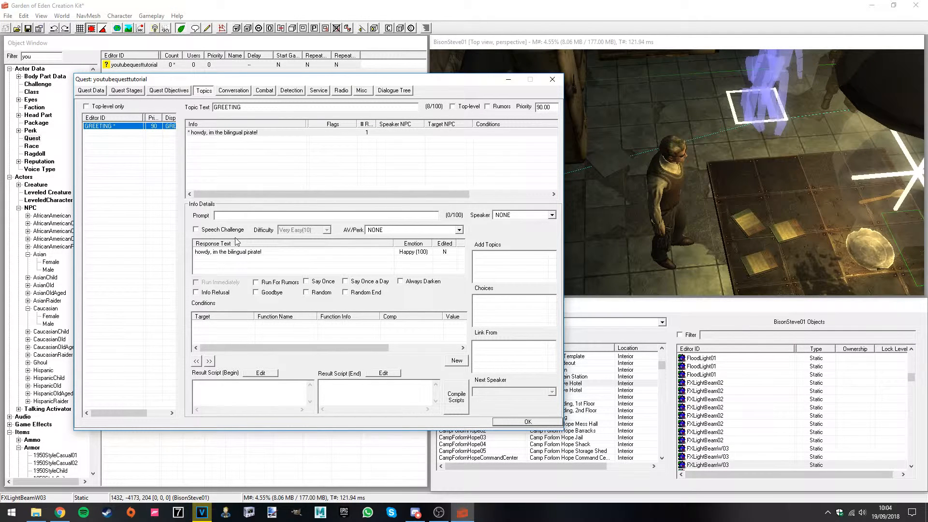
{"action": "left_click", "coordinate": [230, 252]}
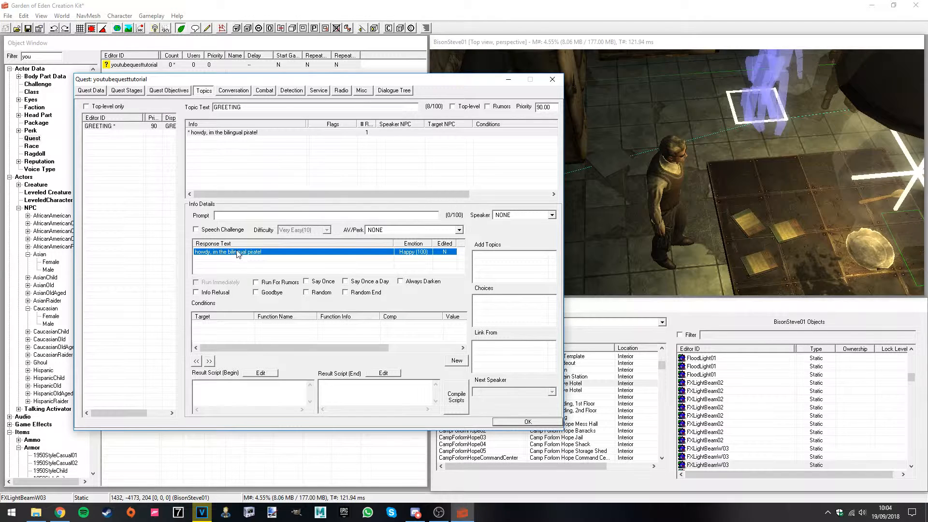
Add a second response to the greeting info reading "What do you need?" with the emotion type Surprise and save it
{"action": "right_click", "coordinate": [247, 267]}
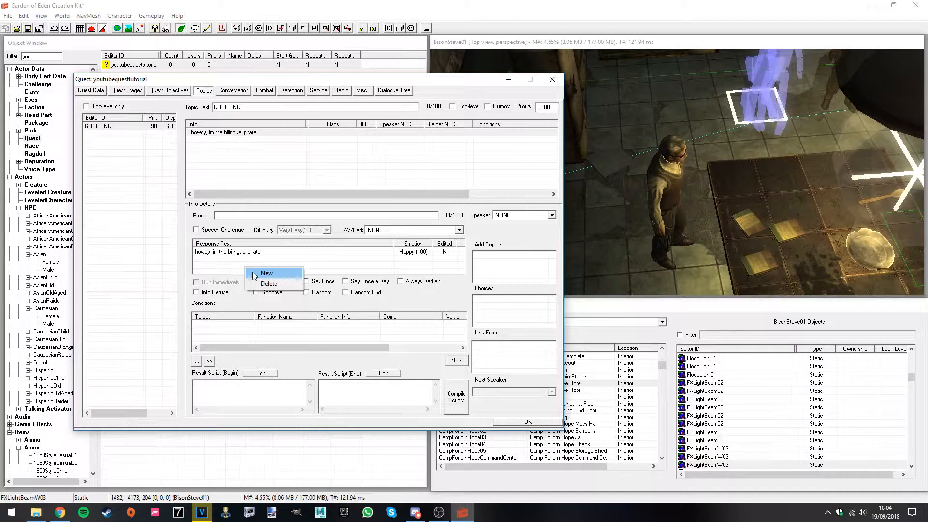
{"action": "left_click", "coordinate": [255, 274]}
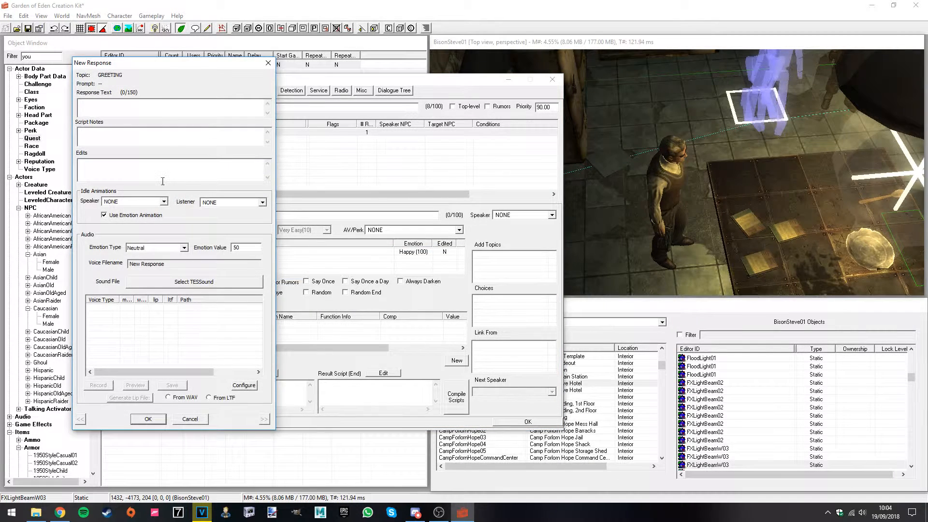
{"action": "type", "text": "What do you need?"}
{"action": "left_click", "coordinate": [184, 248]}
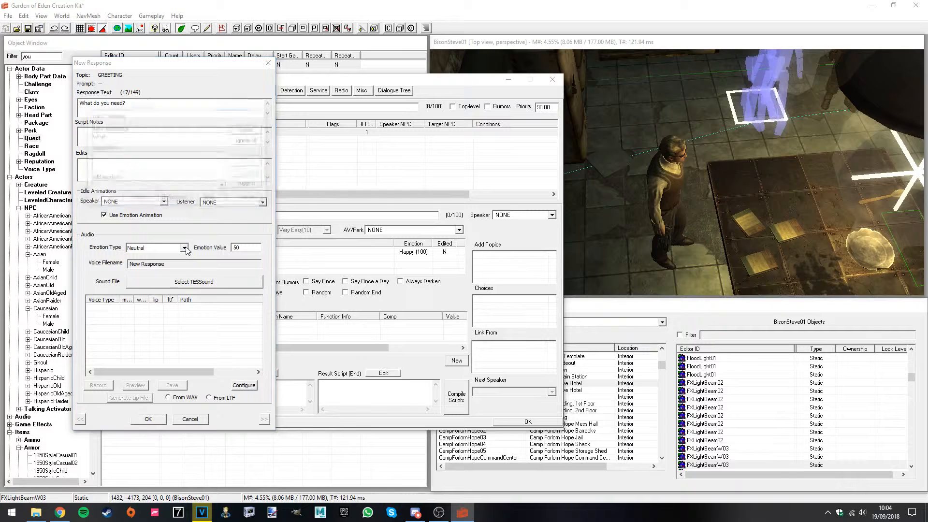
{"action": "left_click", "coordinate": [242, 205]}
{"action": "left_click", "coordinate": [184, 248]}
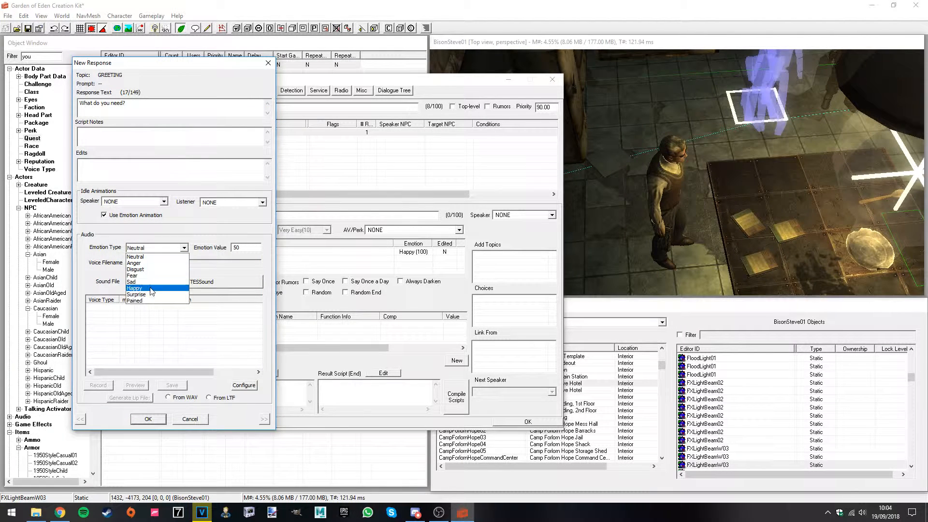
{"action": "left_click", "coordinate": [143, 294]}
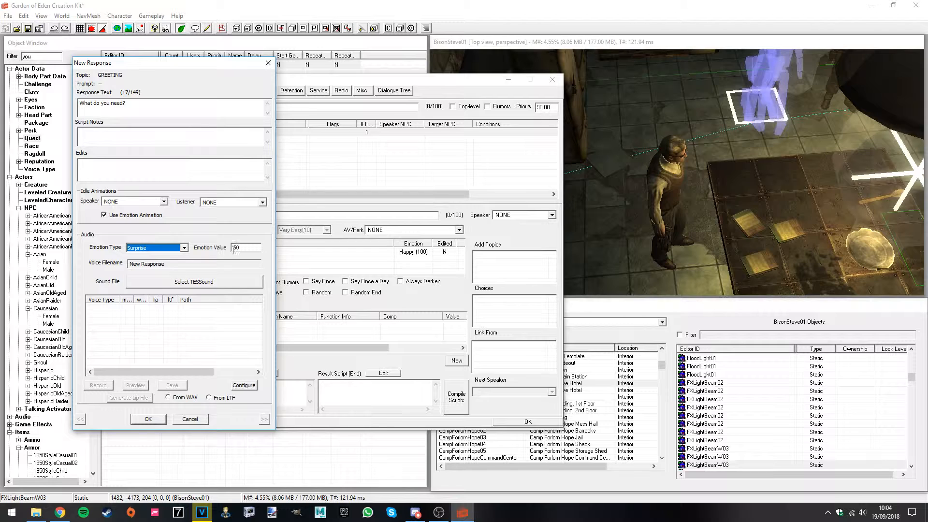
{"action": "left_click", "coordinate": [148, 419]}
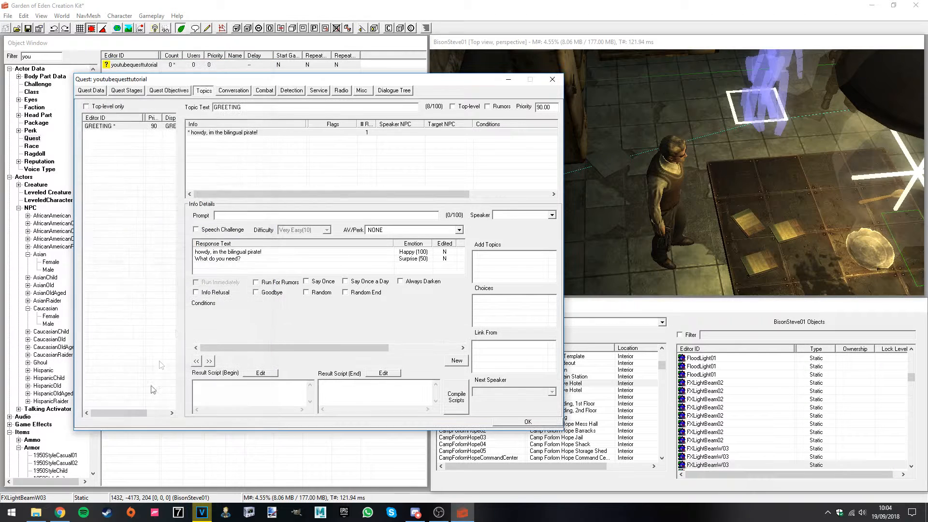
{"action": "left_click", "coordinate": [212, 145]}
{"action": "right_click", "coordinate": [210, 143]}
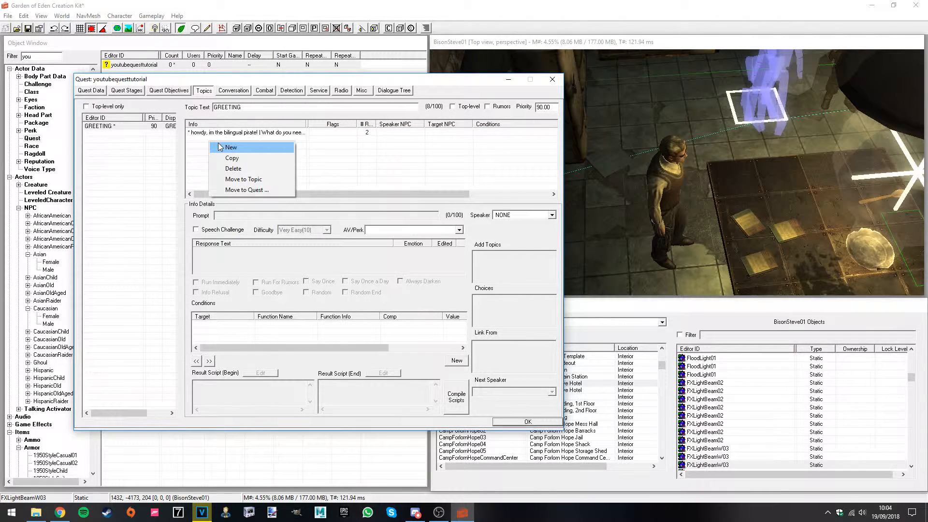
{"action": "left_click", "coordinate": [227, 148]}
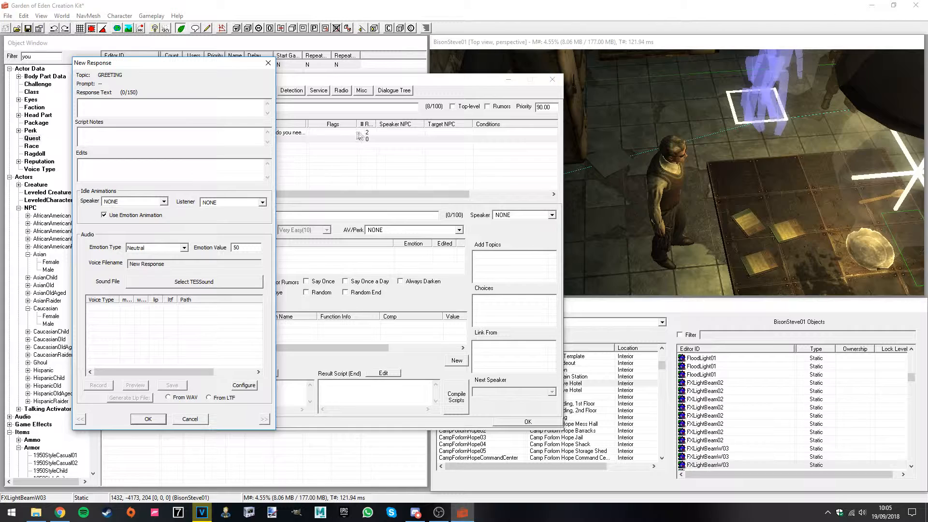
{"action": "left_click_drag", "start_coordinate": [140, 67], "coordinate": [72, 77]}
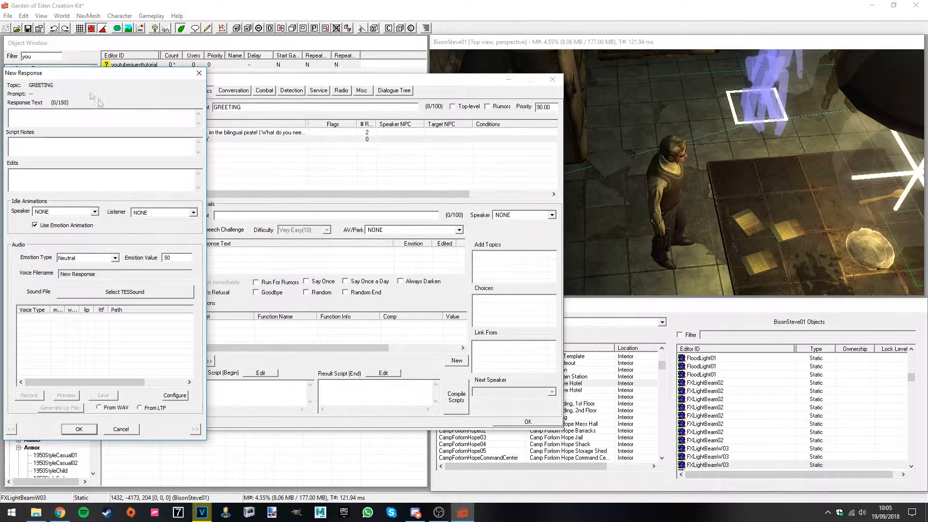
{"action": "left_click", "coordinate": [122, 430]}
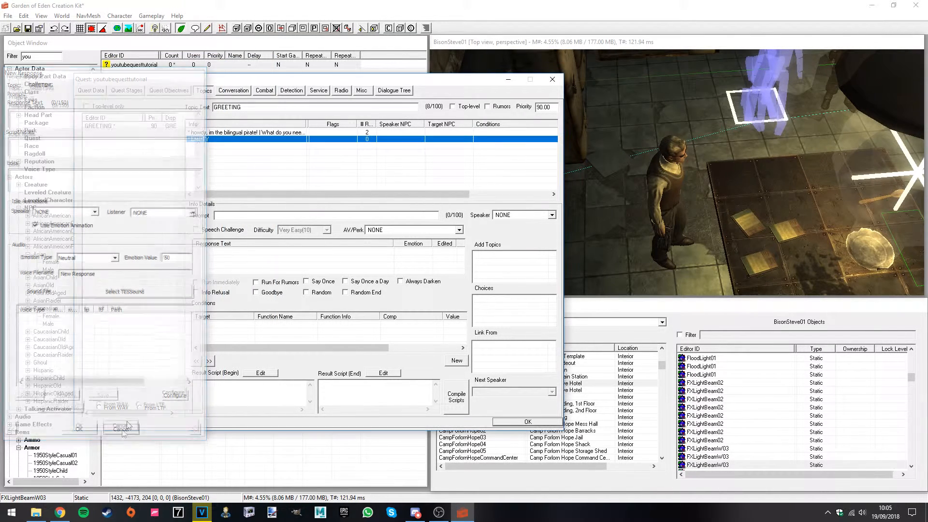
{"action": "right_click", "coordinate": [225, 140]}
{"action": "left_click", "coordinate": [248, 166]}
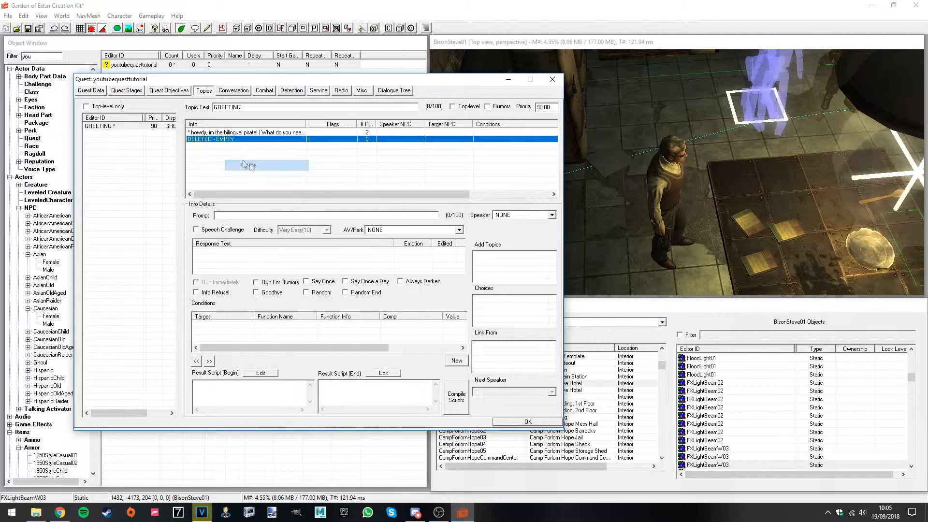
Select the pirate greeting info and examine its speech challenge, difficulty, AV/Perk and Goodbye options
{"action": "left_click", "coordinate": [218, 133]}
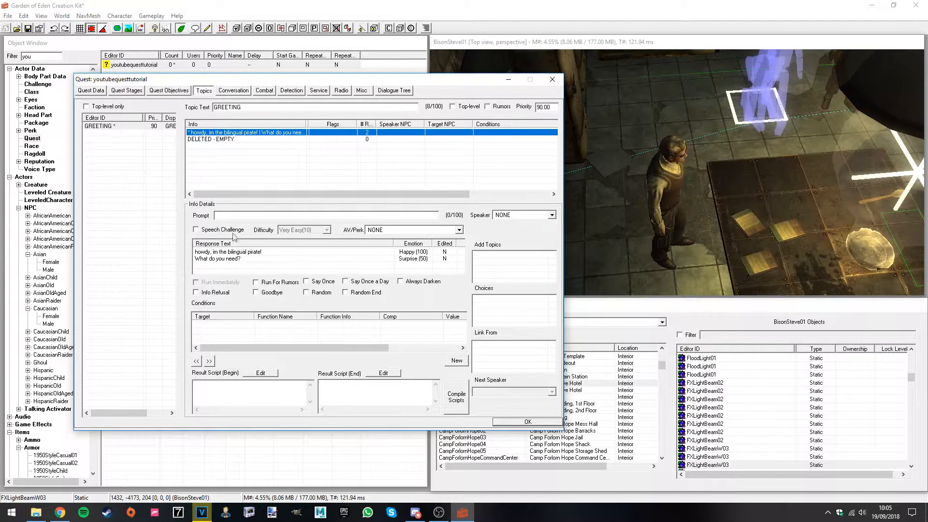
{"action": "left_click", "coordinate": [216, 230]}
{"action": "left_click", "coordinate": [328, 230]}
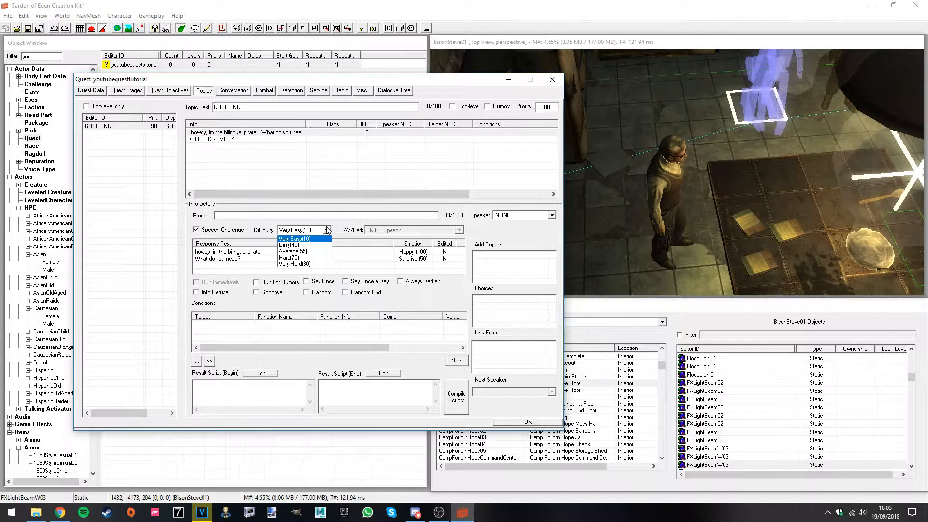
{"action": "left_click", "coordinate": [302, 238]}
{"action": "left_click", "coordinate": [242, 231]}
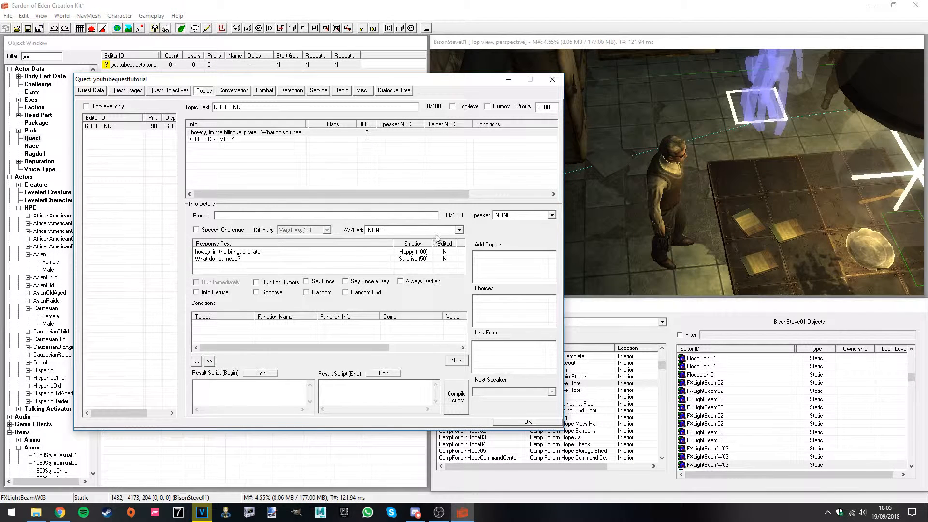
{"action": "left_click", "coordinate": [380, 229]}
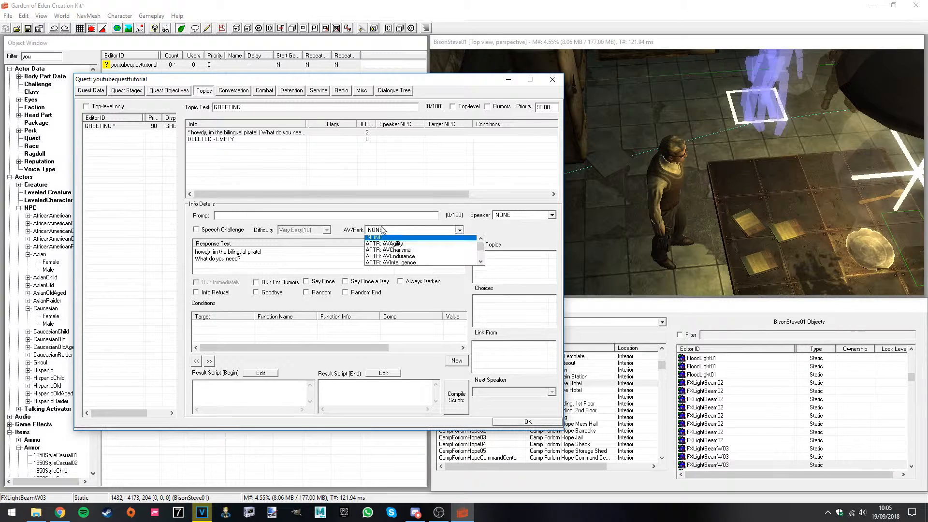
{"action": "left_click", "coordinate": [299, 272]}
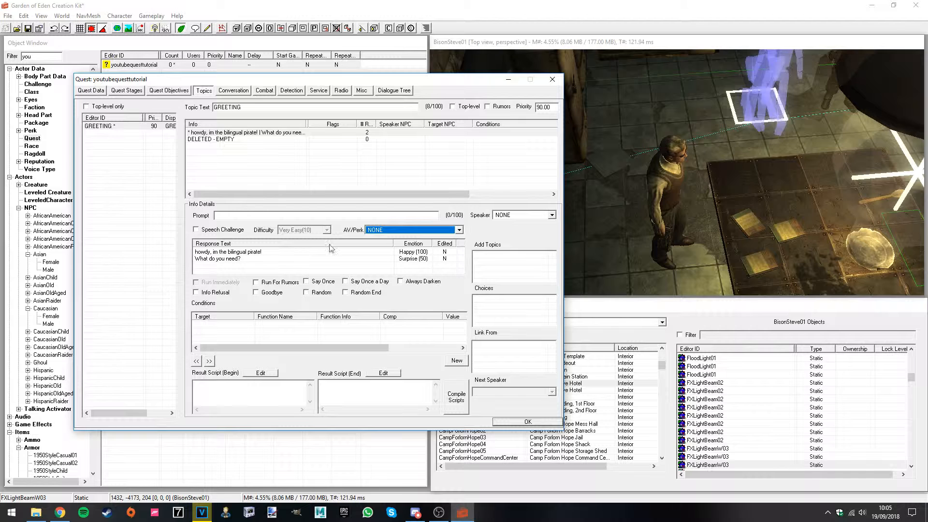
{"action": "left_click", "coordinate": [412, 282]}
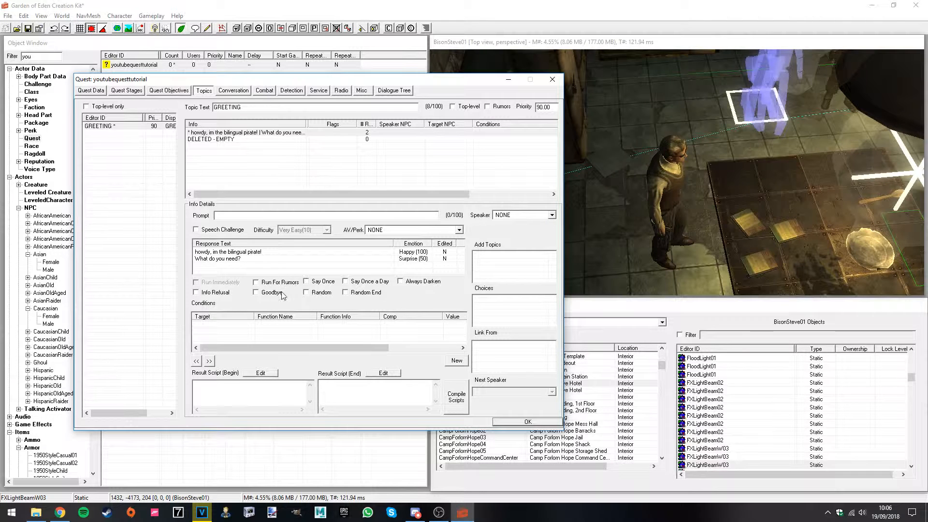
{"action": "left_click", "coordinate": [261, 293]}
{"action": "left_click", "coordinate": [278, 293]}
Create a new condition for the greeting info using the GetIsID function
{"action": "right_click", "coordinate": [268, 338]}
{"action": "left_click", "coordinate": [271, 340]}
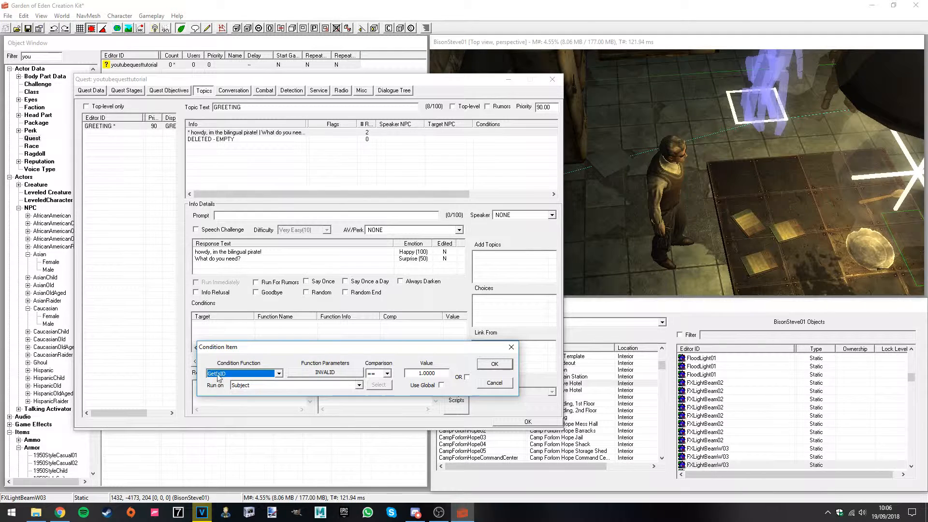
{"action": "left_click", "coordinate": [260, 371]}
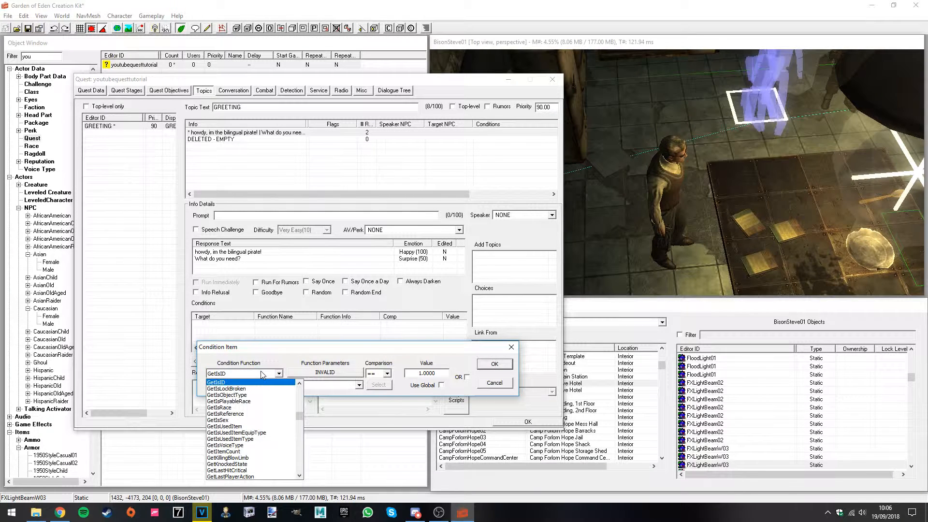
{"action": "left_click", "coordinate": [261, 376]}
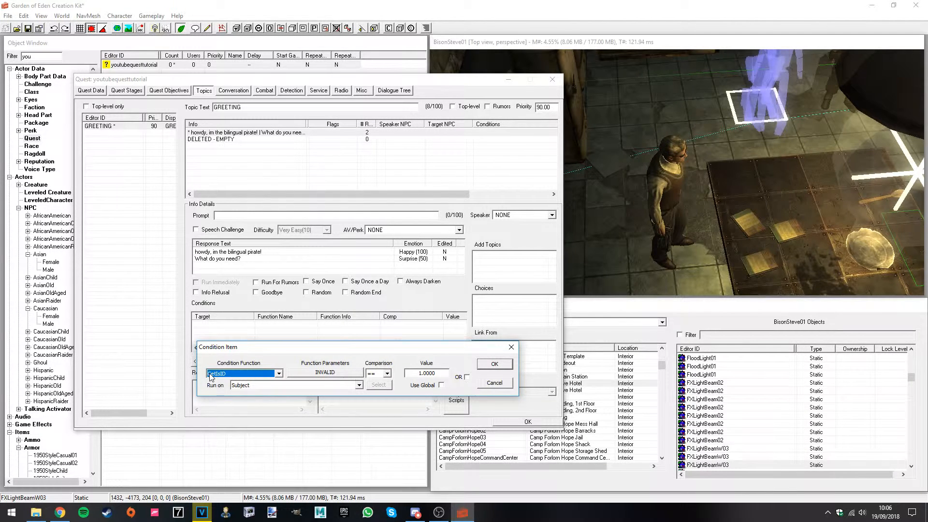
Set the condition's function parameter to the NPC YoutubeNPCCharacter and save the condition
{"action": "left_click", "coordinate": [321, 374]}
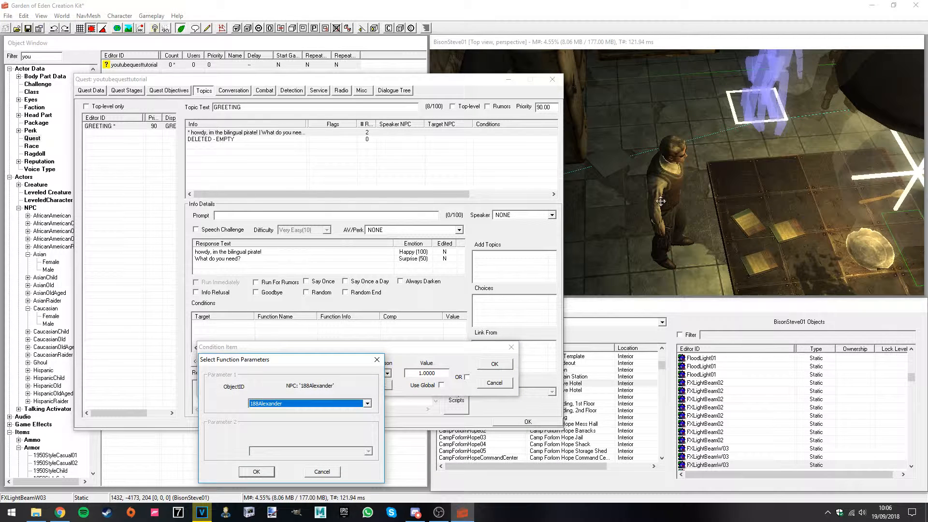
{"action": "type", "text": "you"}
{"action": "key", "text": "Down"}
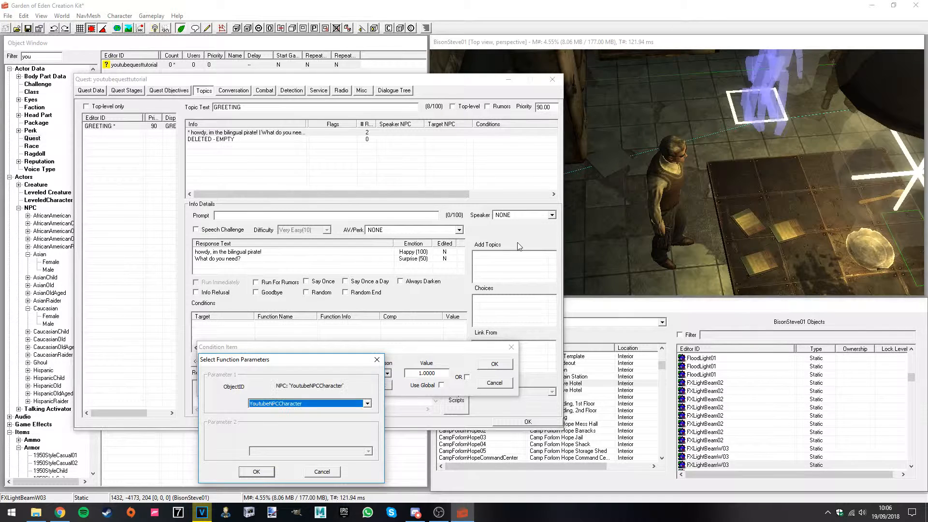
{"action": "left_click", "coordinate": [259, 472]}
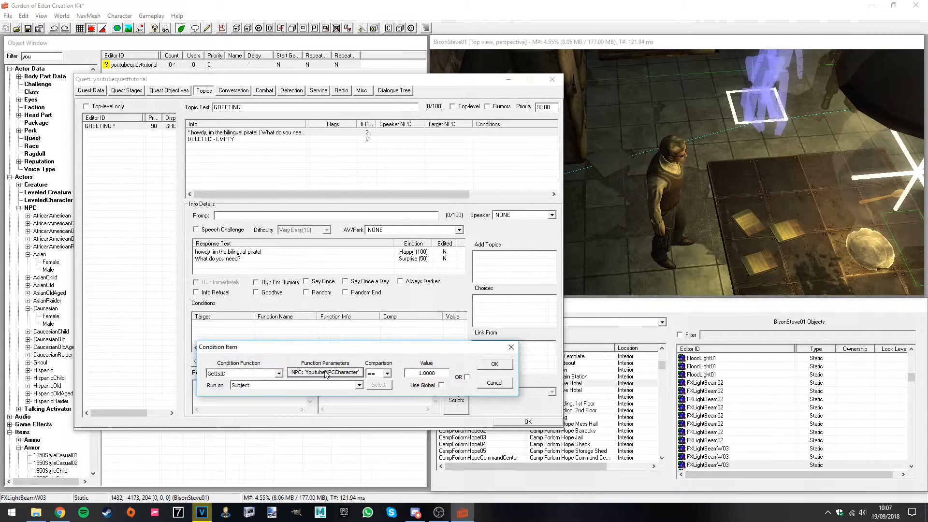
{"action": "left_click_drag", "start_coordinate": [437, 373], "coordinate": [411, 373]}
{"action": "left_click", "coordinate": [412, 373]}
{"action": "left_click", "coordinate": [495, 364]}
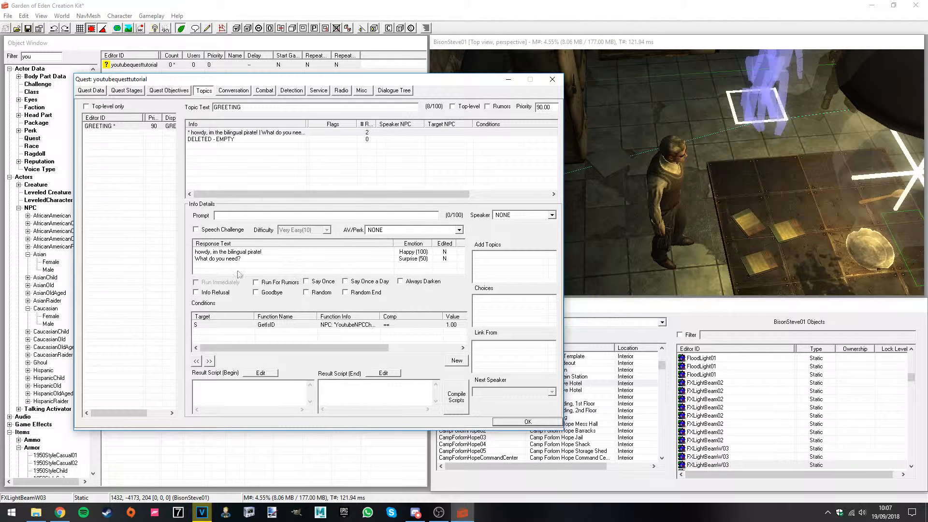
Create a new dialogue topic named PirateWonderfulWeather in the topic selection list
{"action": "right_click", "coordinate": [97, 160]}
{"action": "left_click", "coordinate": [114, 165]}
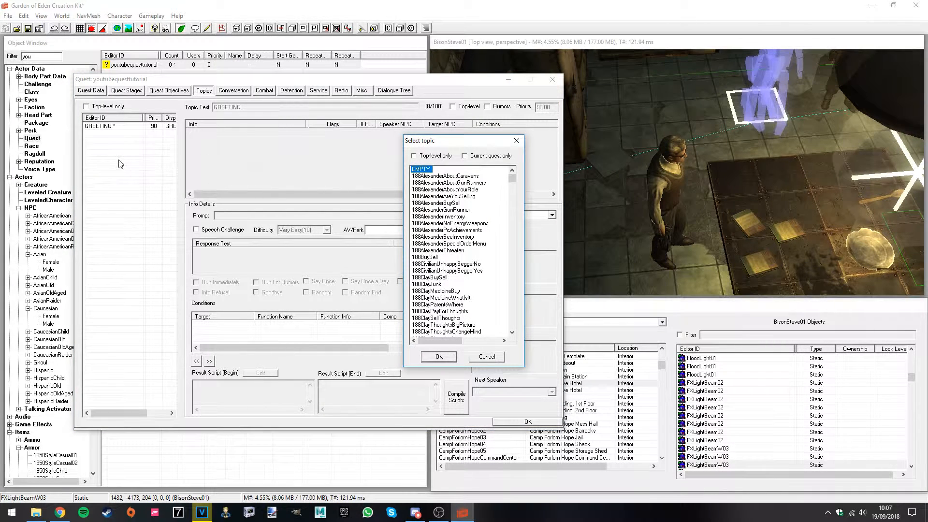
{"action": "right_click", "coordinate": [443, 189]}
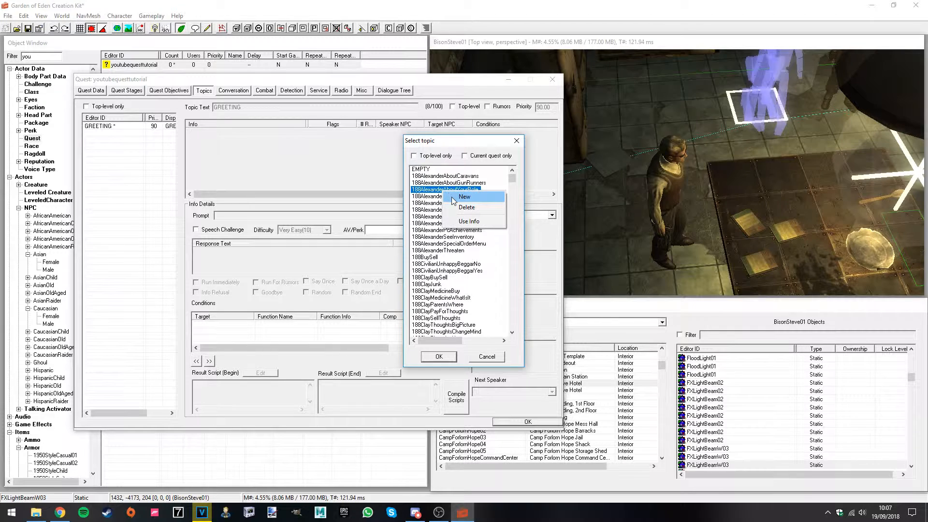
{"action": "left_click", "coordinate": [455, 198]}
{"action": "type", "text": "Pirate"}
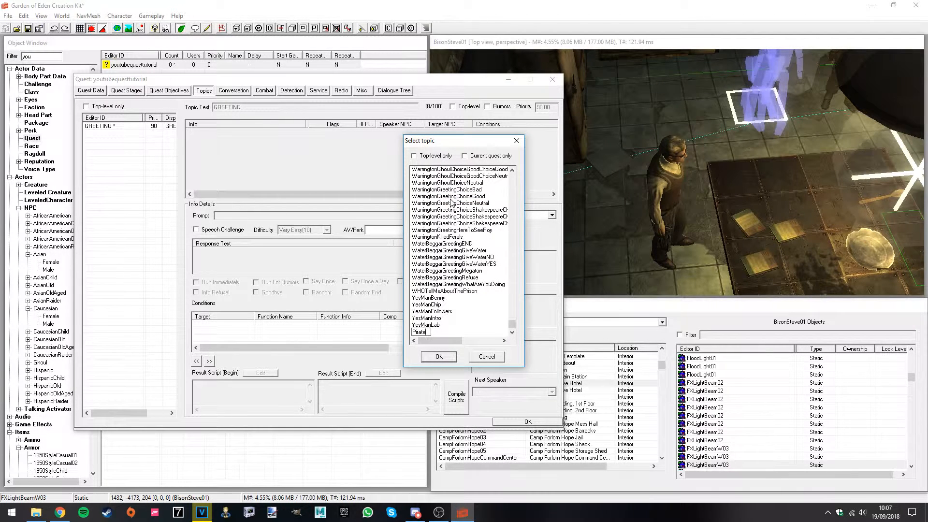
{"action": "type", "text": "Wonder"}
{"action": "type", "text": "fulWeral"}
{"action": "type", "text": "eather"}
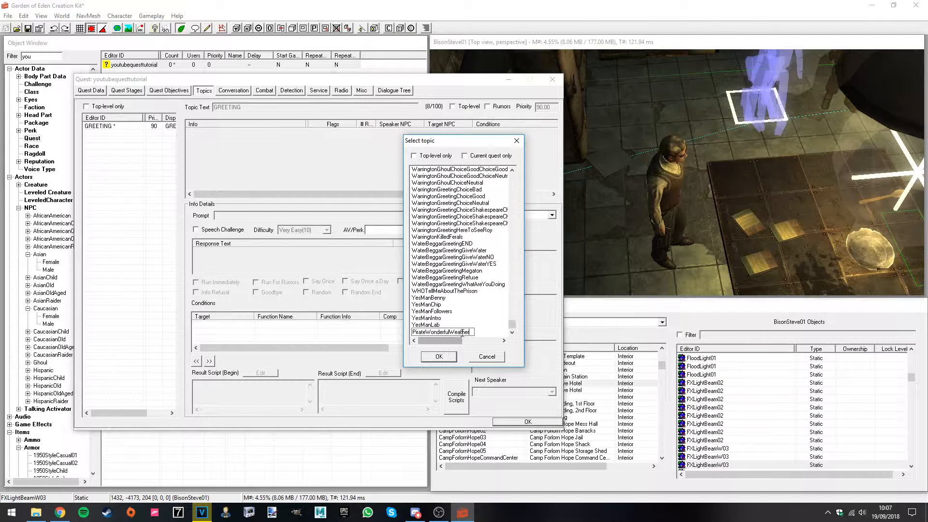
{"action": "key", "text": "Return"}
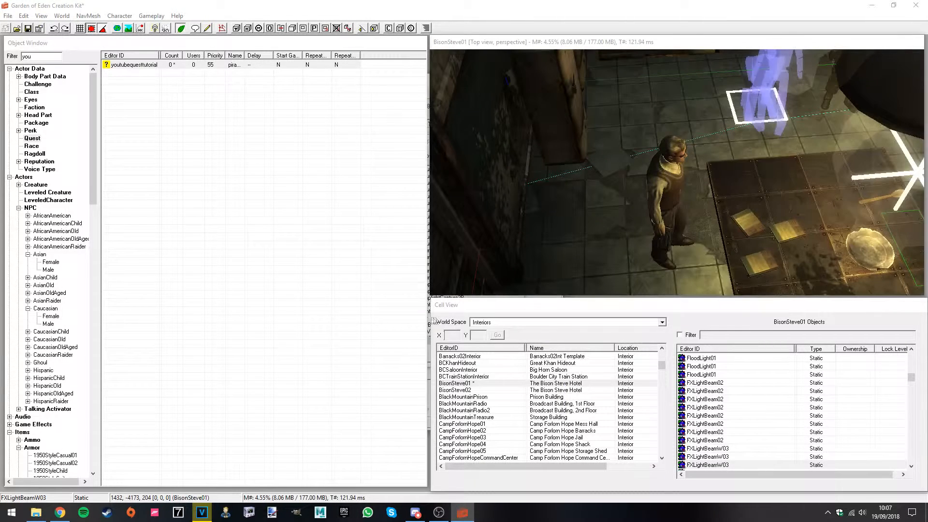
Find the PirateWonderfulWeather topic in the topic list and add it to the quest's topics
{"action": "left_click_drag", "start_coordinate": [430, 316], "coordinate": [395, 316]}
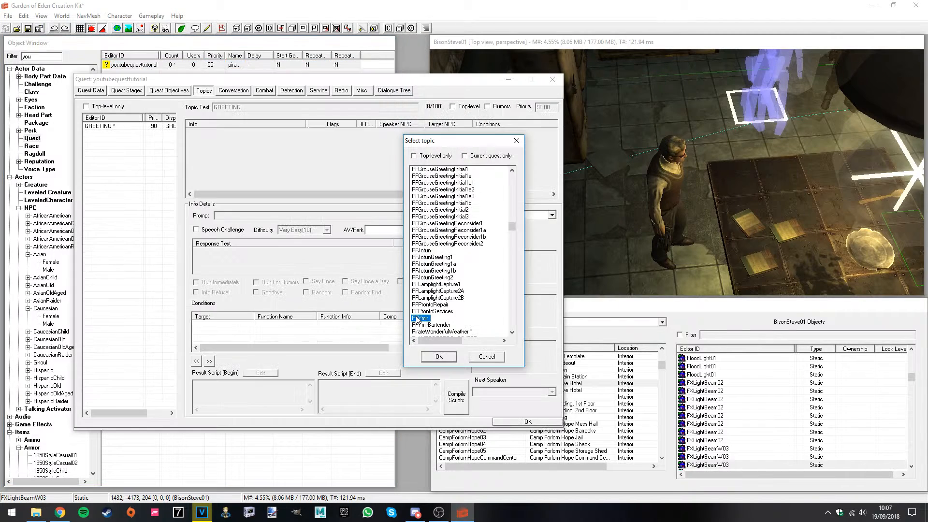
{"action": "left_click", "coordinate": [436, 298]}
{"action": "key", "text": "y"}
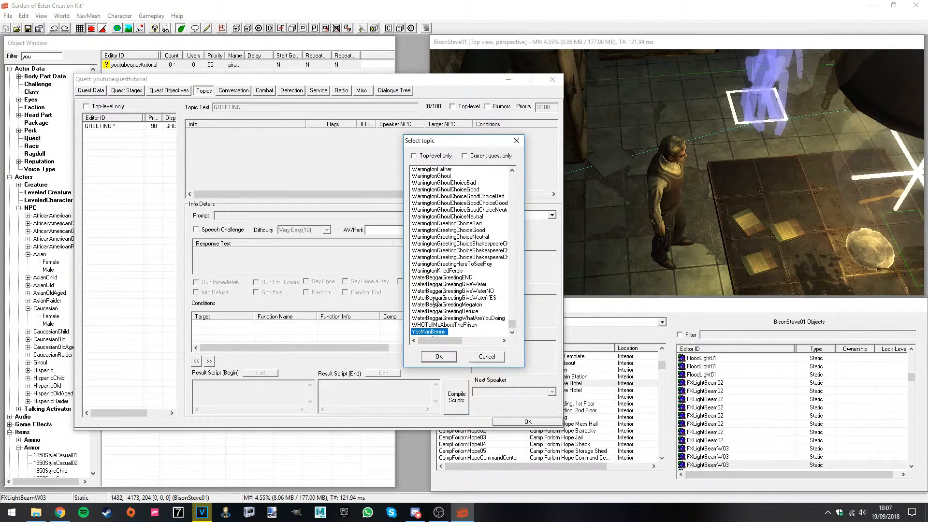
{"action": "key", "text": "Down"}
{"action": "key", "text": "Down"}
{"action": "key", "text": "Down"}
{"action": "key", "text": "Down"}
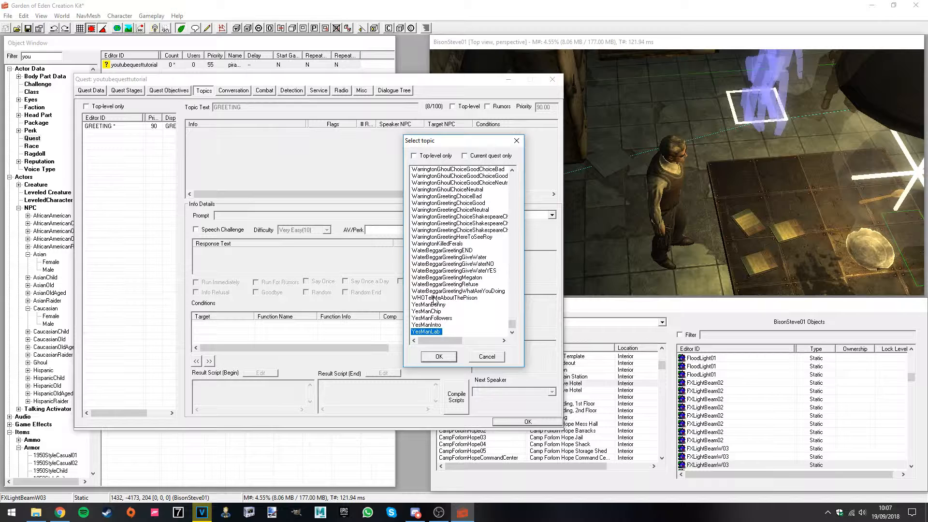
{"action": "key", "text": "p"}
{"action": "key", "text": "i"}
{"action": "left_click", "coordinate": [439, 356]}
{"action": "left_click_drag", "start_coordinate": [396, 65], "coordinate": [427, 65]}
{"action": "left_click", "coordinate": [460, 86]}
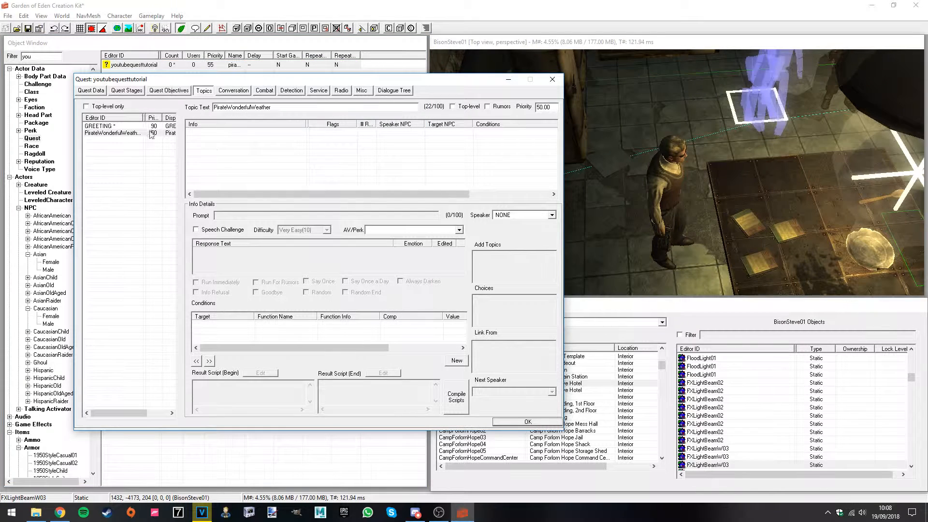
Add a new info entry under the PirateWonderfulWeather topic and open a new response for it
{"action": "left_click", "coordinate": [121, 134]}
{"action": "right_click", "coordinate": [218, 143]}
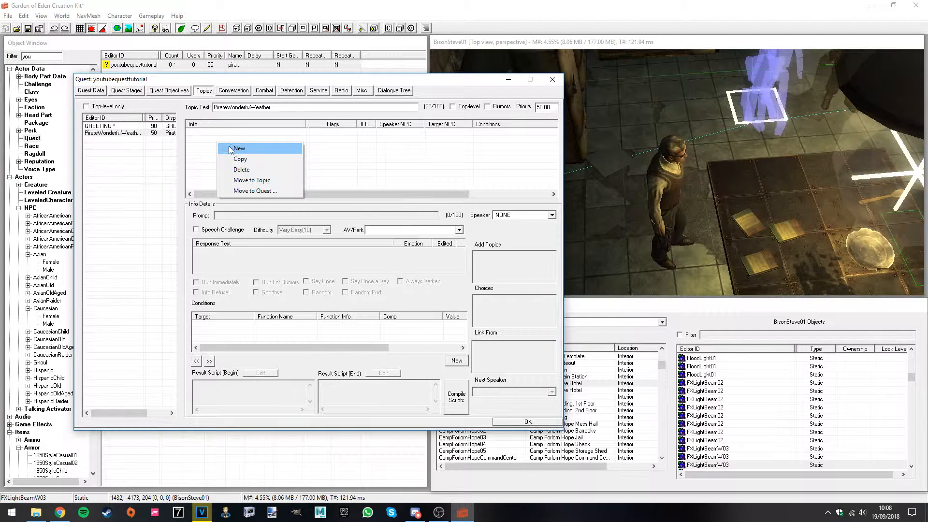
{"action": "left_click", "coordinate": [232, 149]}
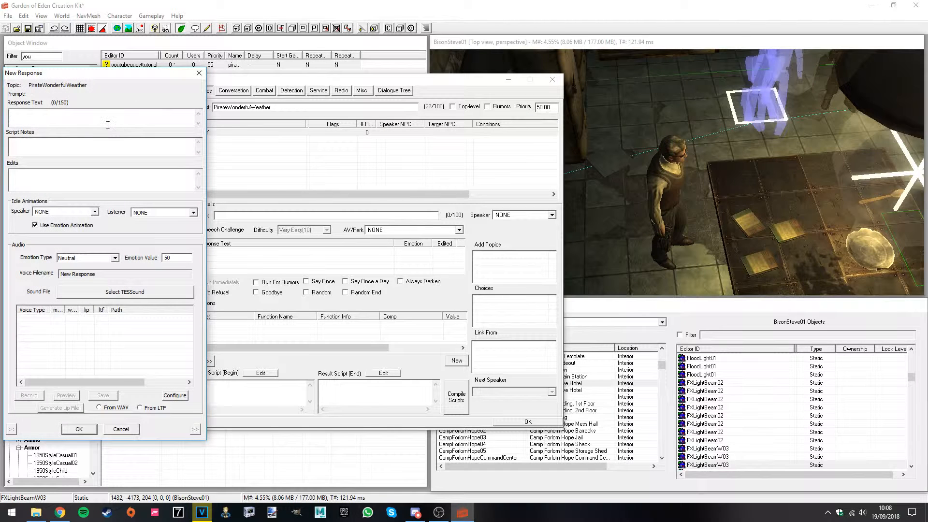
Write the response "Arr, it is me matey!" for the PirateWonderfulWeather info and save it, skipping the spelling check
{"action": "type", "text": "Arr"}
{"action": "left_click", "coordinate": [79, 429]}
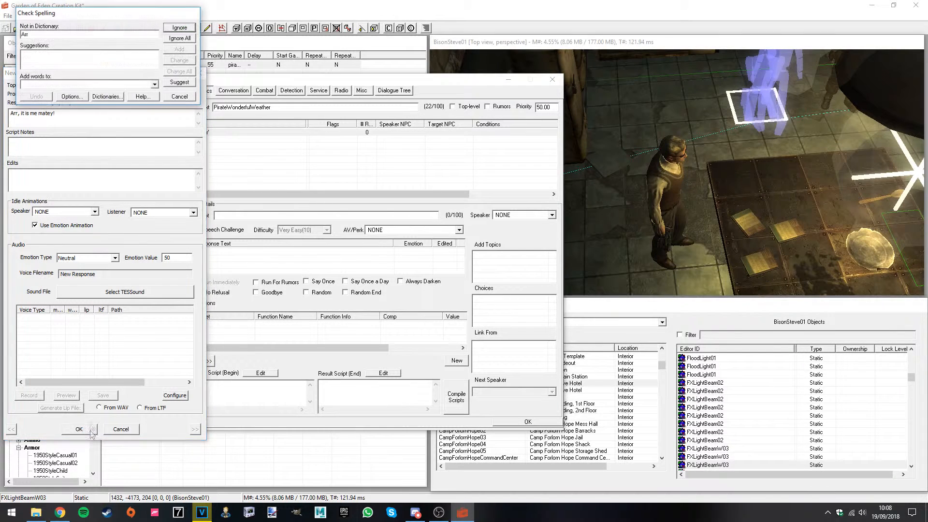
{"action": "left_click", "coordinate": [187, 99]}
{"action": "left_click", "coordinate": [80, 429]}
Copy the GetIsID condition from the GREETING info and paste it into the PirateWonderfulWeather info's conditions
{"action": "left_click", "coordinate": [114, 133]}
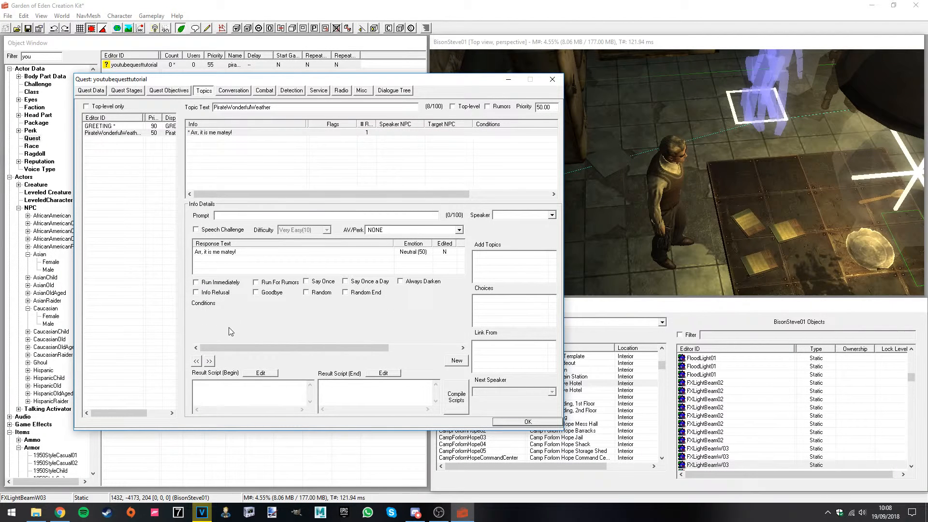
{"action": "key", "text": "Up"}
{"action": "right_click", "coordinate": [209, 324]}
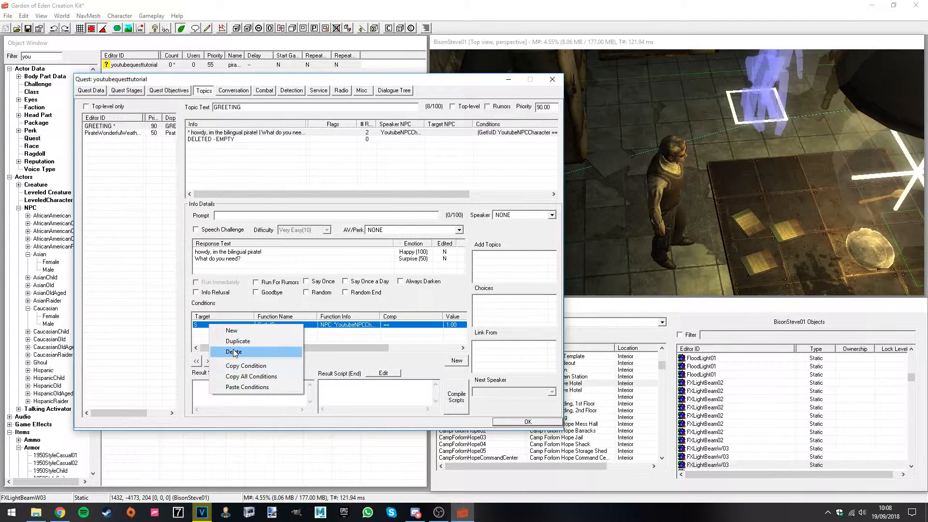
{"action": "left_click", "coordinate": [253, 365]}
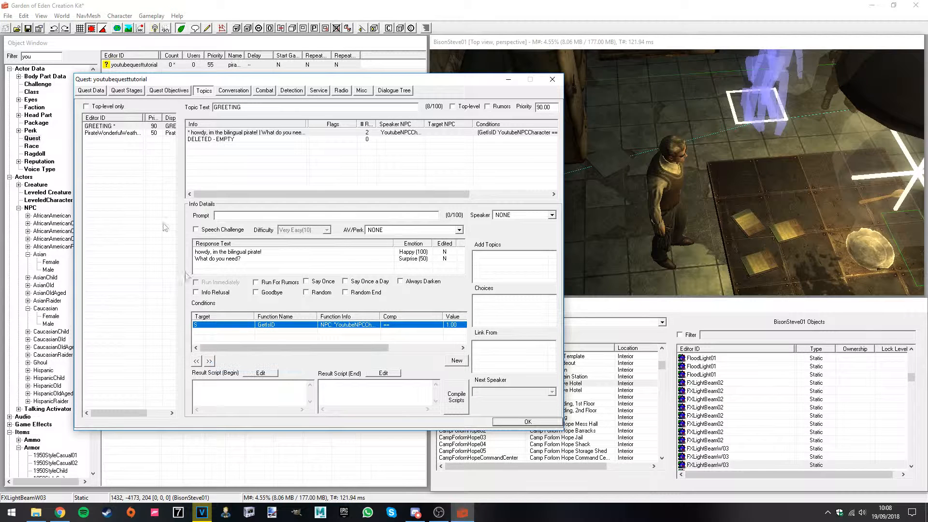
{"action": "left_click", "coordinate": [139, 140]}
{"action": "key", "text": "Down"}
{"action": "right_click", "coordinate": [230, 333]}
{"action": "left_click", "coordinate": [254, 395]}
{"action": "right_click", "coordinate": [233, 338]}
{"action": "left_click", "coordinate": [287, 343]}
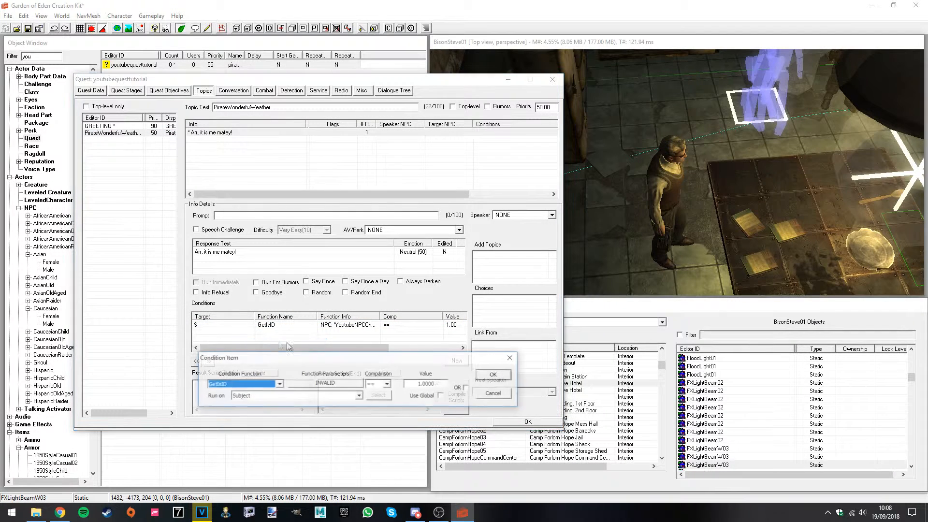
{"action": "left_click", "coordinate": [493, 393]}
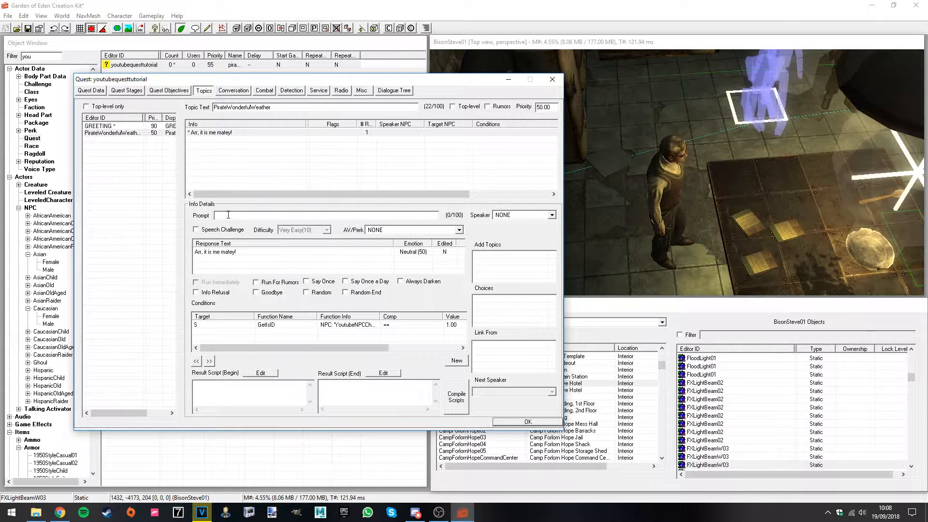
Set the PirateWonderfulWeather info's prompt to "Wonderful weather we are having?" and skip the spelling check
{"action": "type", "text": "onderful weather we are having?"}
{"action": "left_click", "coordinate": [296, 179]}
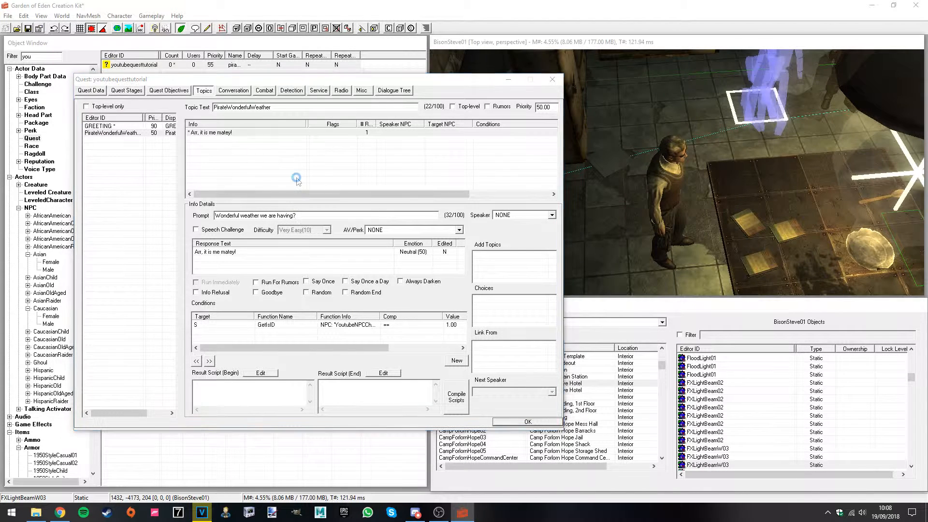
{"action": "left_click", "coordinate": [248, 197]}
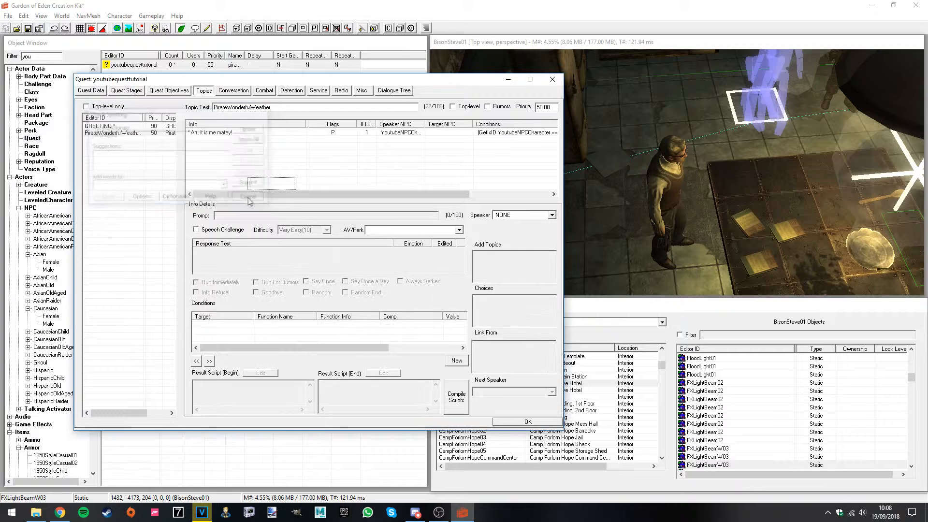
{"action": "left_click", "coordinate": [230, 134]}
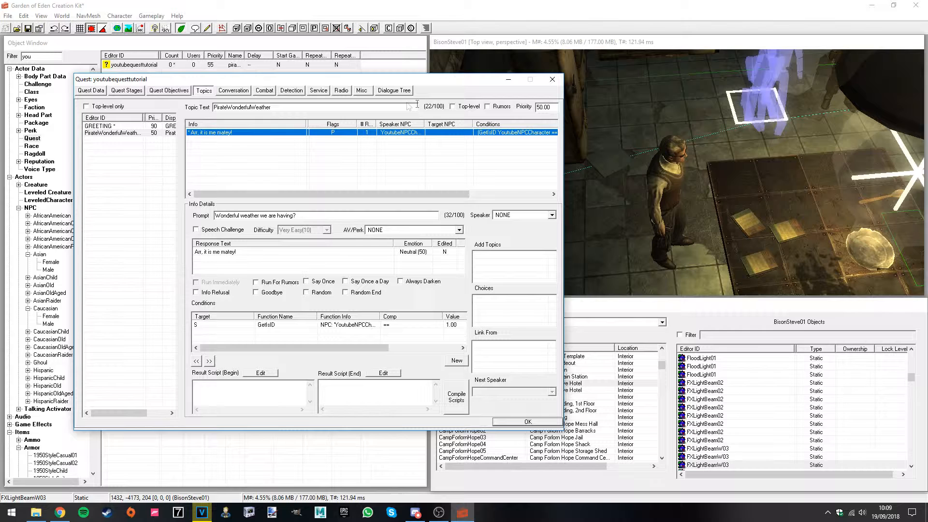
Mark the PirateWonderfulWeather topic as top-level and enter 50 as its priority
{"action": "left_click", "coordinate": [453, 107]}
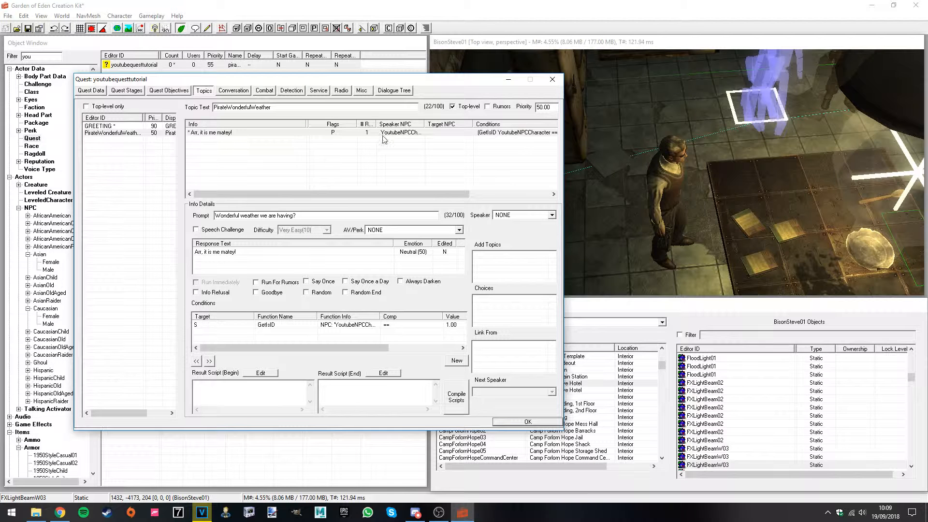
{"action": "left_click_drag", "start_coordinate": [552, 107], "coordinate": [534, 107]}
{"action": "type", "text": "1"}
{"action": "left_click_drag", "start_coordinate": [546, 107], "coordinate": [510, 112]}
{"action": "type", "text": "0"}
{"action": "left_click", "coordinate": [420, 180]}
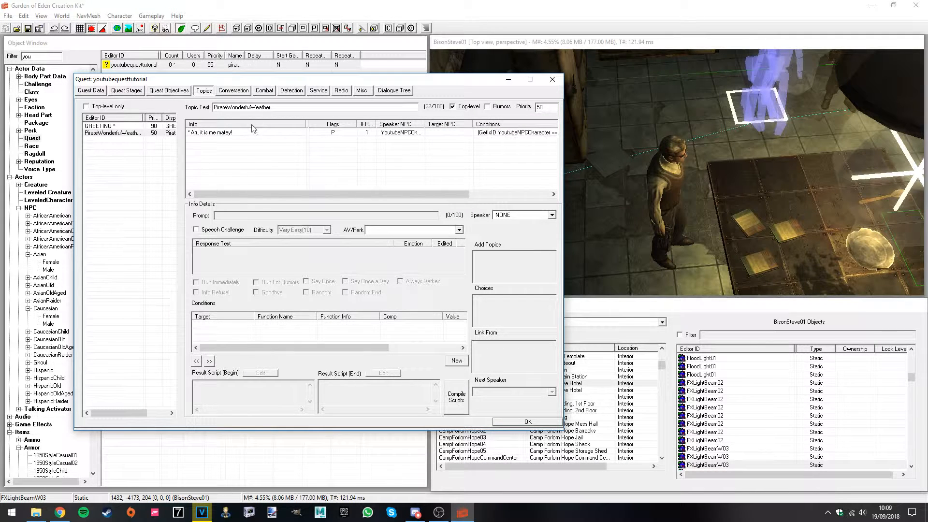
{"action": "left_click", "coordinate": [240, 132]}
Create a new dialogue topic named PirateGoodbye and add it to the quest's topics
{"action": "right_click", "coordinate": [166, 152]}
{"action": "left_click", "coordinate": [179, 156]}
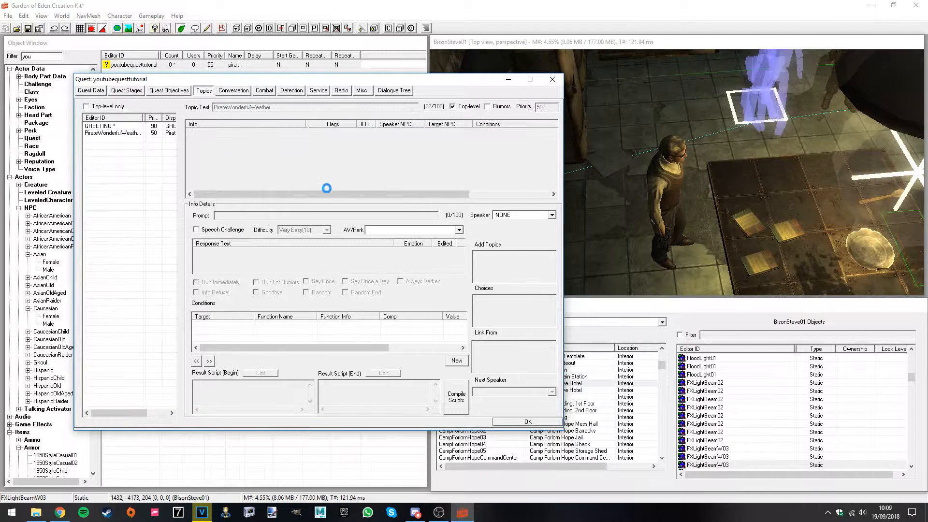
{"action": "type", "text": "goo"}
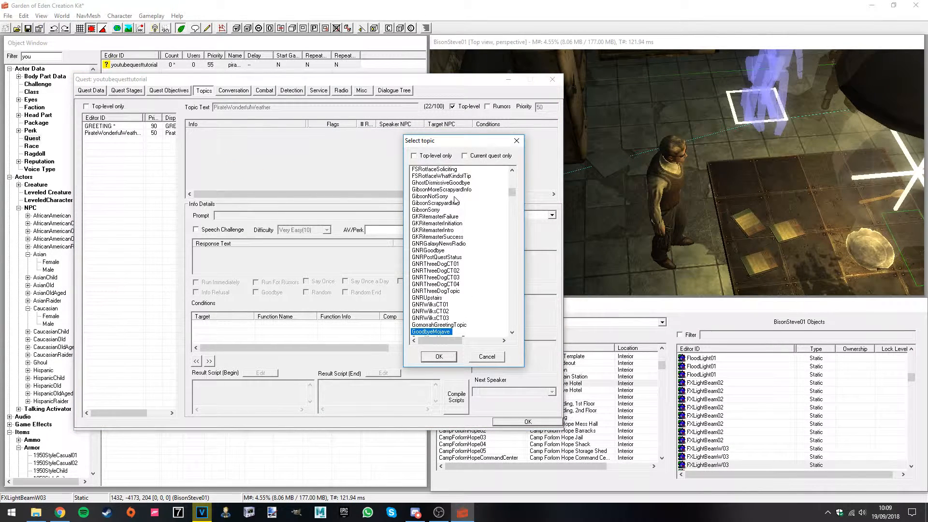
{"action": "right_click", "coordinate": [448, 258]}
{"action": "left_click", "coordinate": [466, 270]}
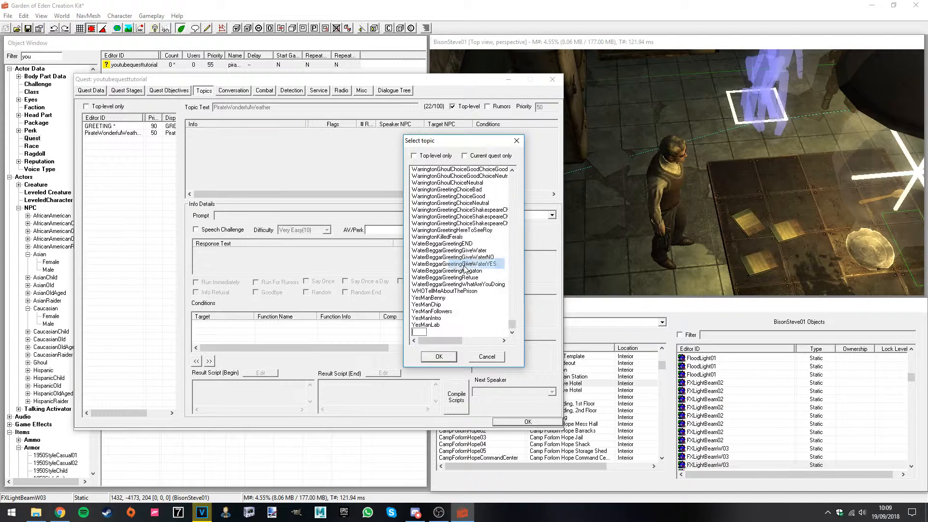
{"action": "type", "text": "PirateGood"}
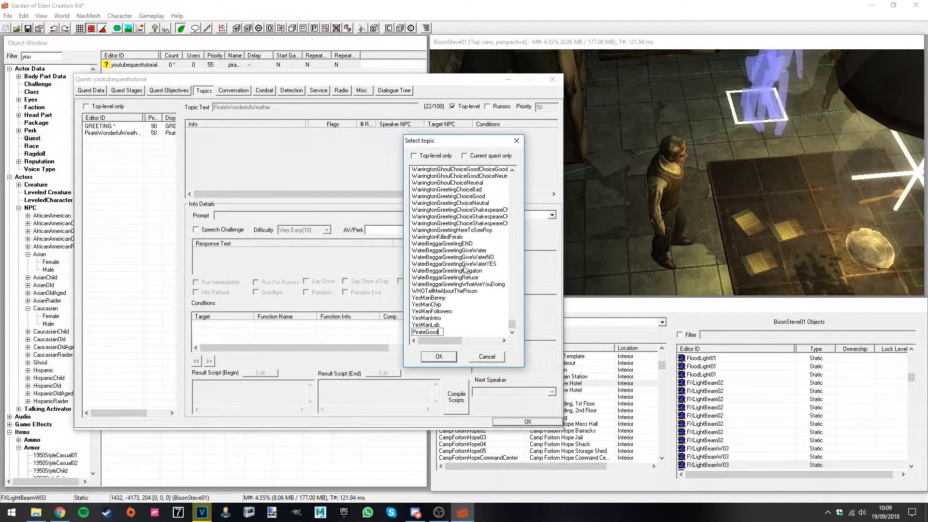
{"action": "type", "text": "bye"}
{"action": "key", "text": "Return"}
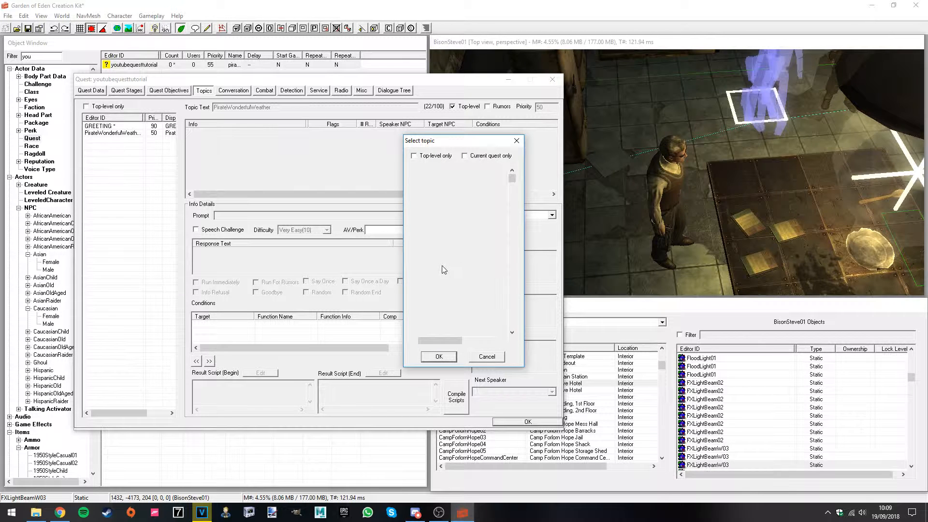
{"action": "left_click", "coordinate": [449, 359]}
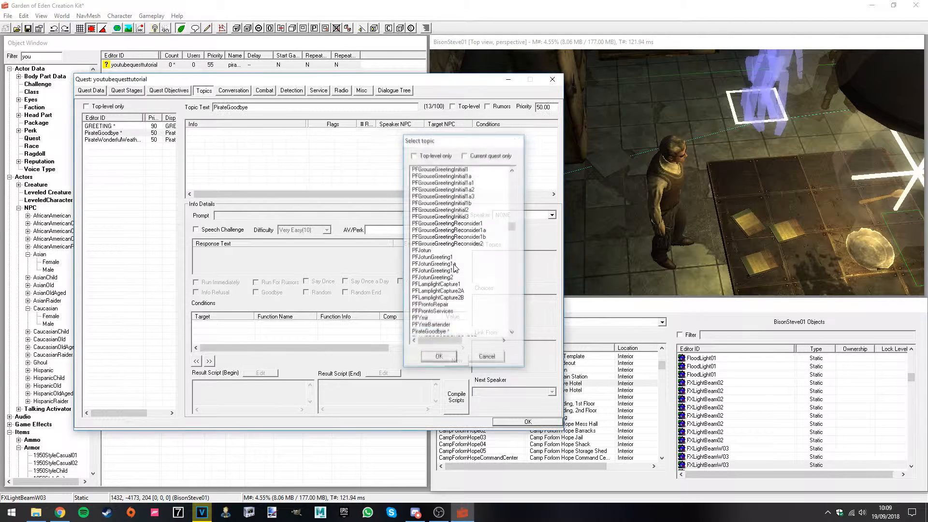
Add a new info under PirateGoodbye with the response "See ya matey!", skipping the spelling check
{"action": "right_click", "coordinate": [210, 135]}
{"action": "left_click", "coordinate": [271, 159]}
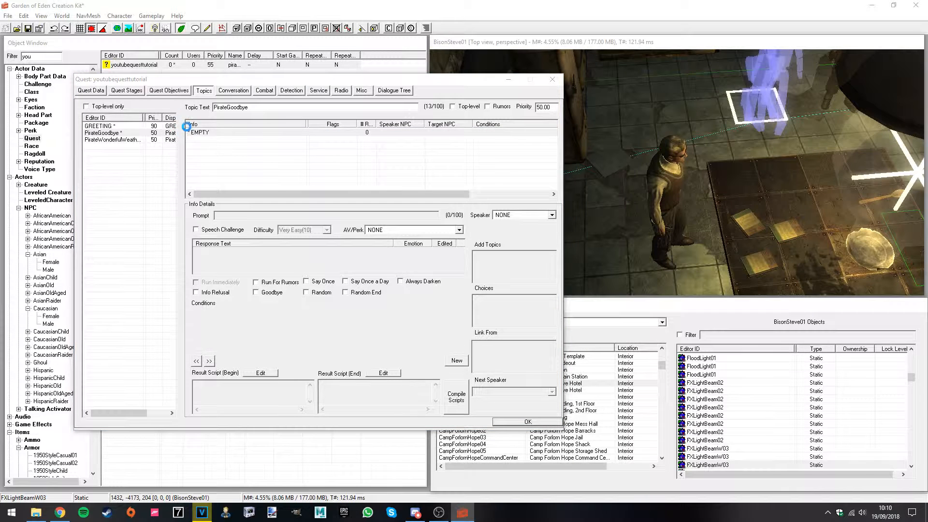
{"action": "type", "text": "See ya matey!"}
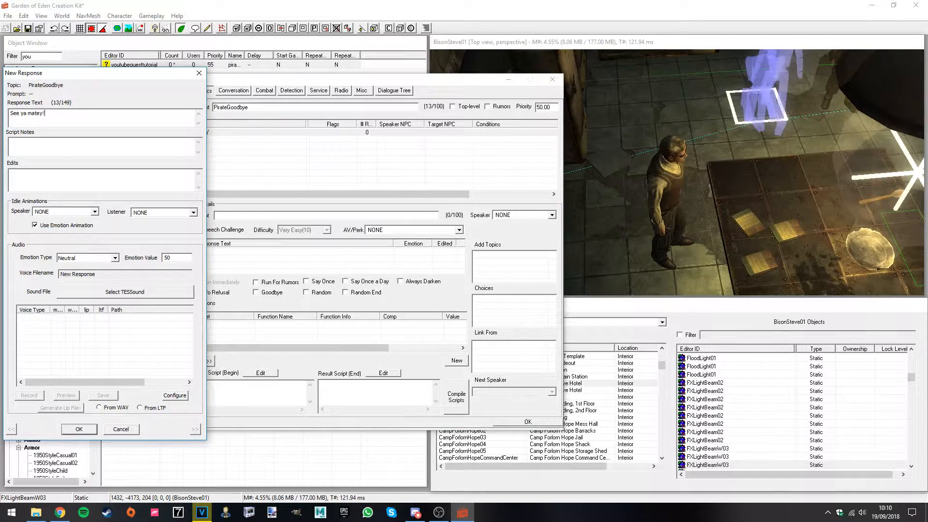
{"action": "left_click", "coordinate": [79, 429]}
{"action": "left_click", "coordinate": [179, 96]}
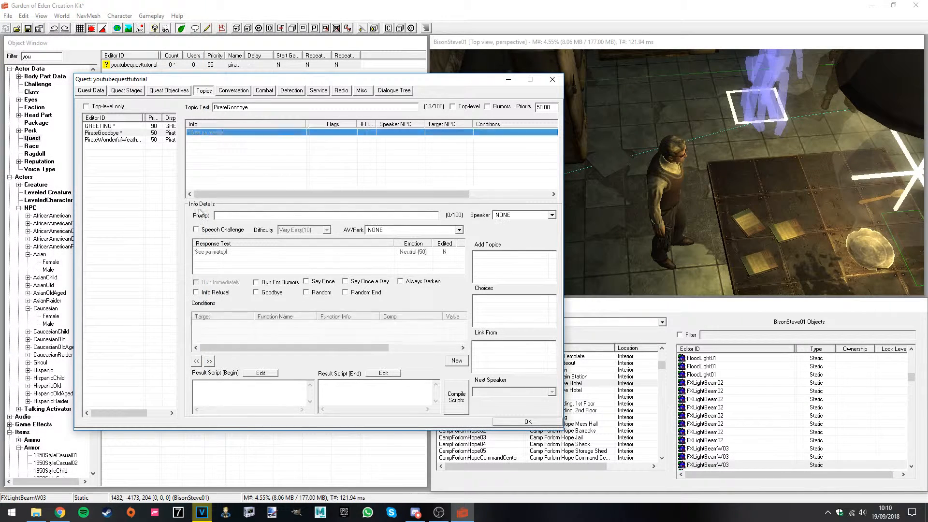
Set the PirateGoodbye topic's priority to 0 and mark it as top-level
{"action": "double_click", "coordinate": [555, 107]}
{"action": "type", "text": "0"}
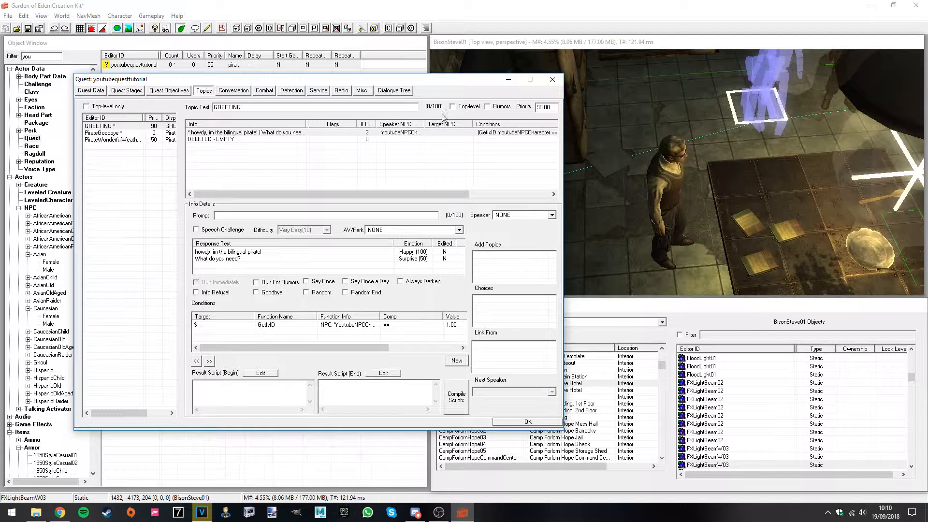
{"action": "left_click", "coordinate": [120, 133]}
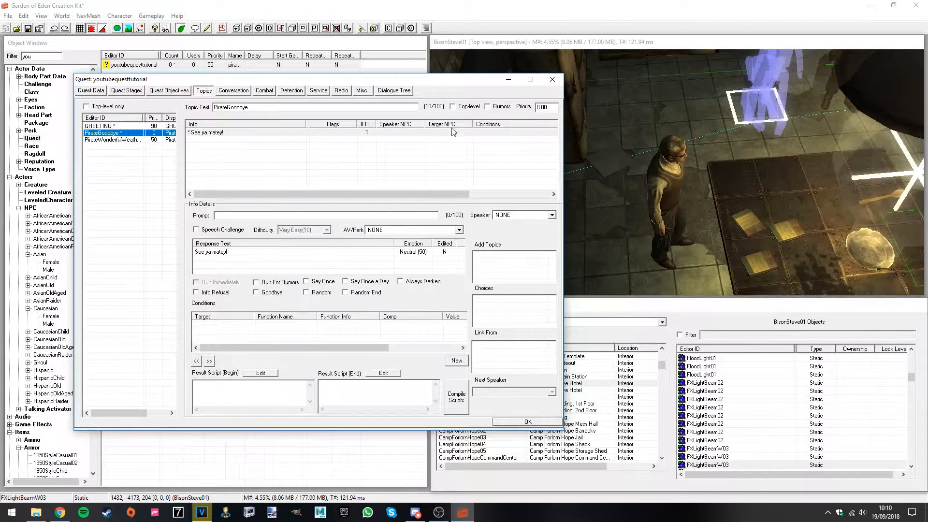
{"action": "left_click", "coordinate": [460, 110]}
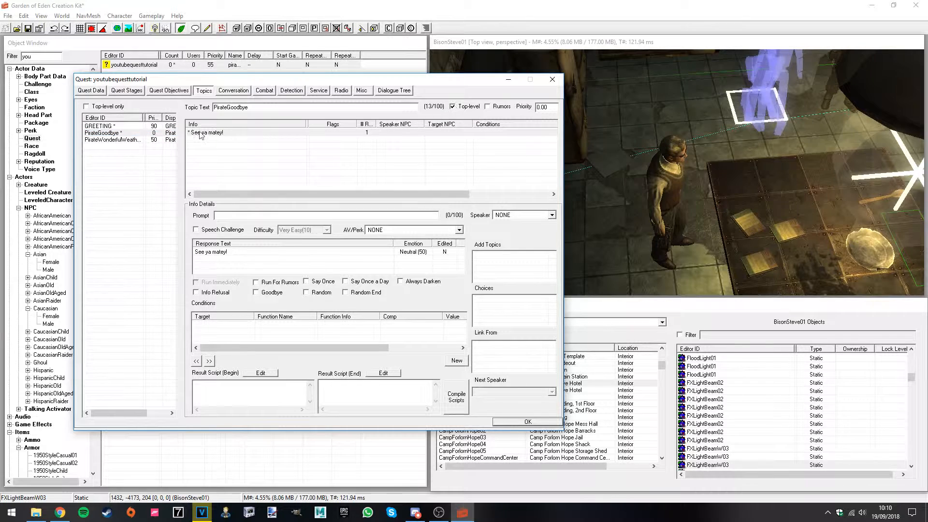
{"action": "left_click", "coordinate": [145, 139]}
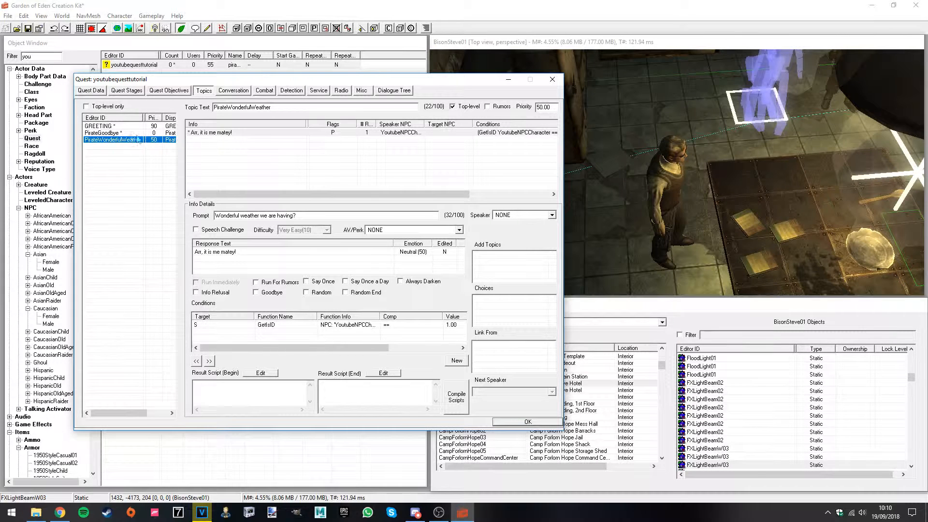
{"action": "left_click", "coordinate": [121, 134]}
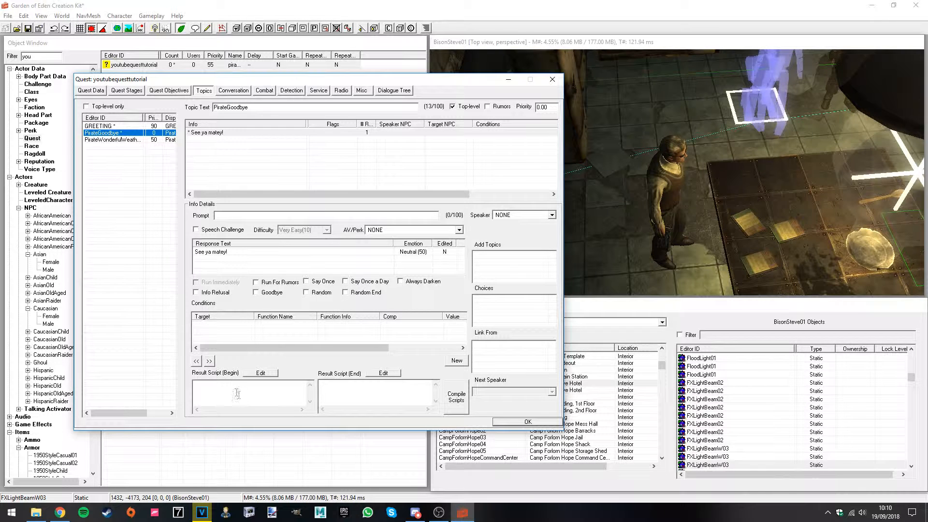
{"action": "left_click", "coordinate": [327, 391]}
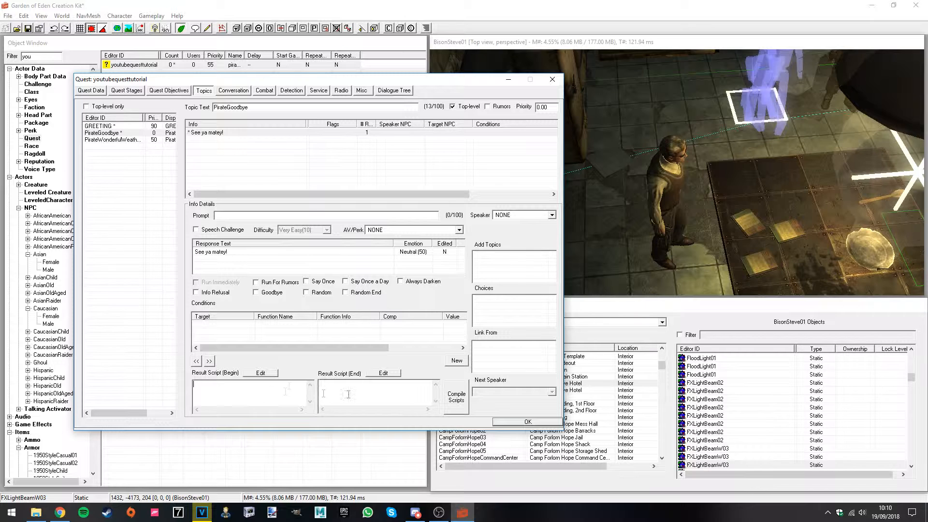
{"action": "left_click", "coordinate": [246, 389]}
Copy the GetIsID condition from the PirateWonderfulWeather info and paste it into the PirateGoodbye info's conditions
{"action": "left_click", "coordinate": [129, 144]}
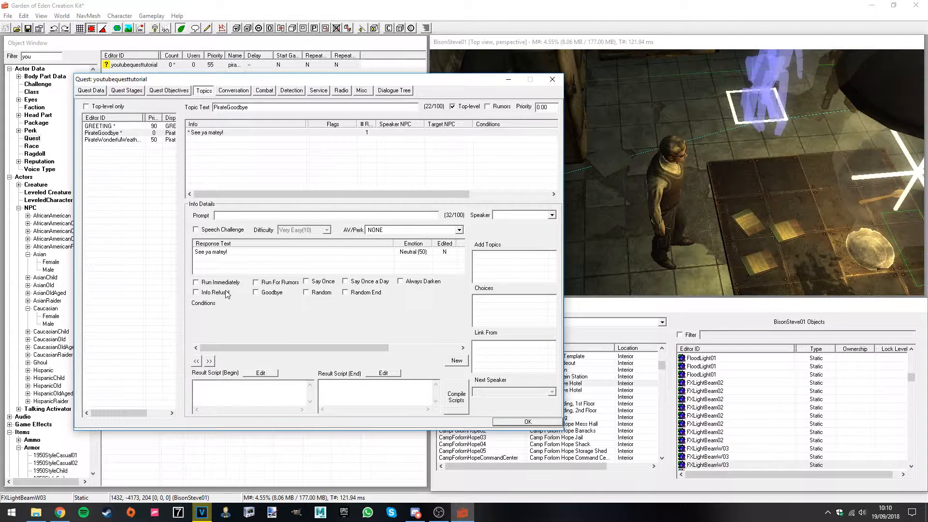
{"action": "key", "text": "Down"}
{"action": "right_click", "coordinate": [213, 326]}
{"action": "left_click", "coordinate": [232, 363]}
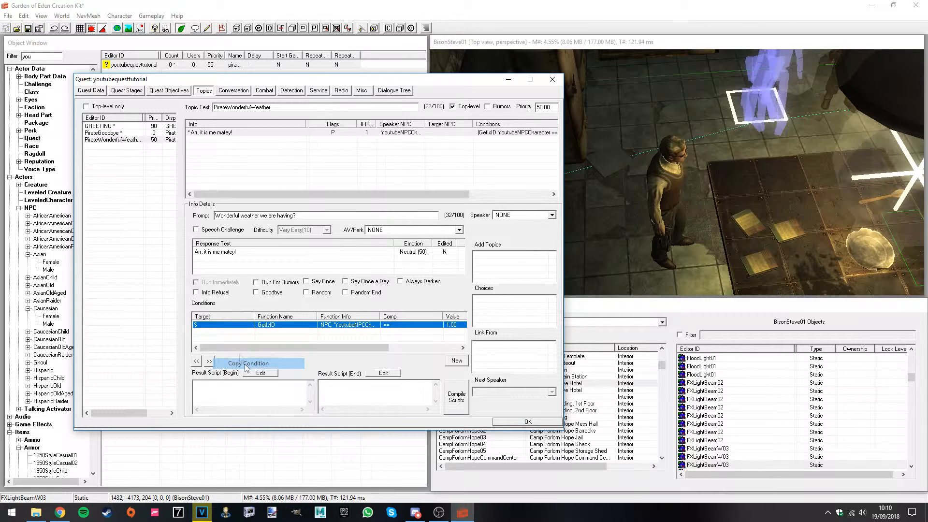
{"action": "left_click", "coordinate": [120, 139]}
{"action": "left_click", "coordinate": [116, 133]}
{"action": "right_click", "coordinate": [253, 331]}
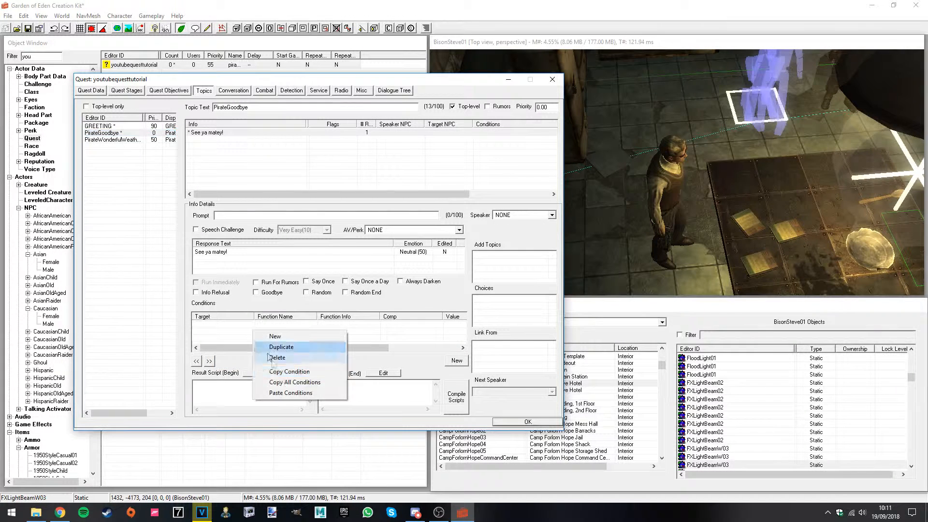
{"action": "left_click", "coordinate": [290, 393]}
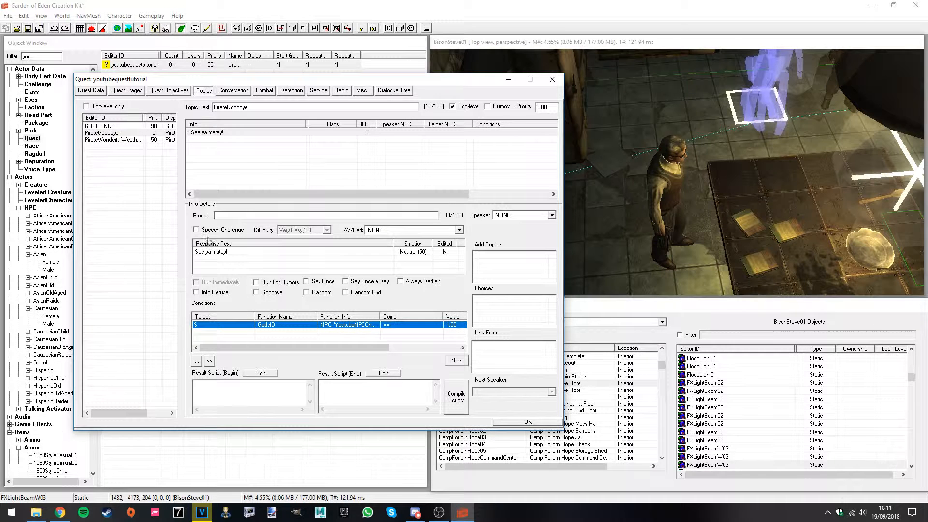
Set the prompt of the PirateGoodbye info to "Goodbye!"
{"action": "left_click", "coordinate": [229, 216]}
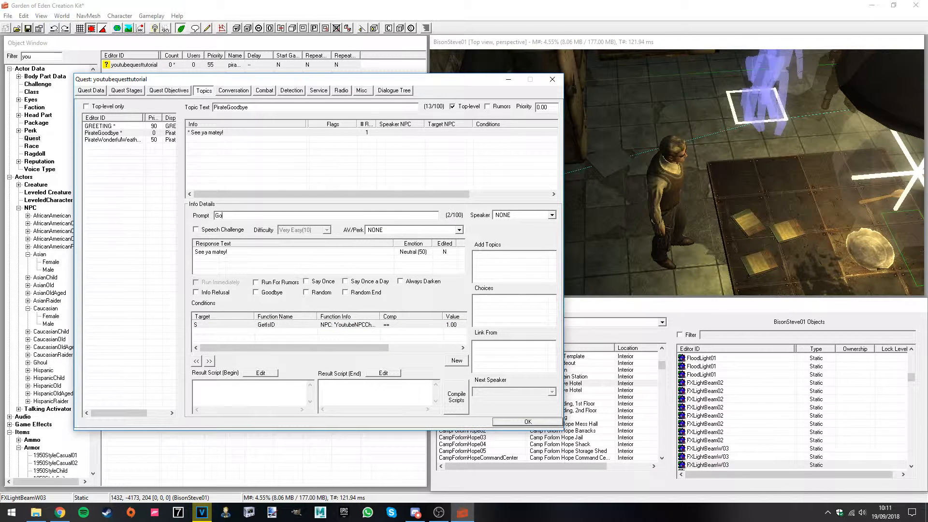
{"action": "type", "text": "Goodbye!"}
{"action": "left_click", "coordinate": [239, 141]}
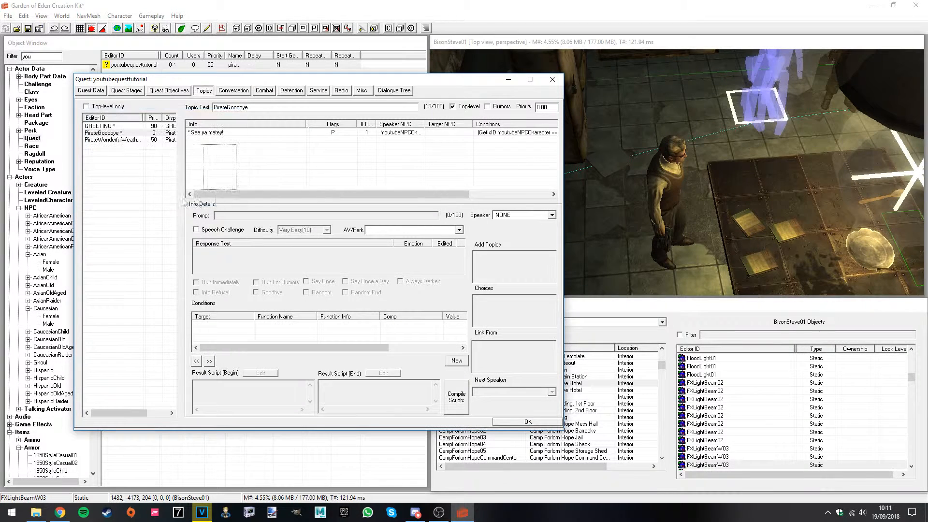
Create a new dialogue topic named PirateWeatherIAgree in the topic selection list
{"action": "right_click", "coordinate": [101, 161]}
{"action": "left_click", "coordinate": [128, 164]}
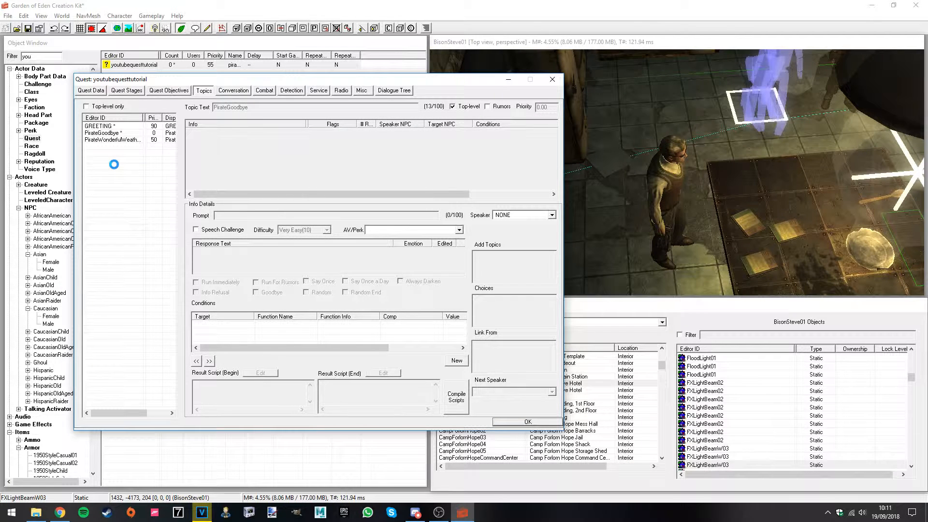
{"action": "right_click", "coordinate": [419, 203]}
{"action": "left_click", "coordinate": [432, 210]}
{"action": "type", "text": "PirateWeatherAgree"}
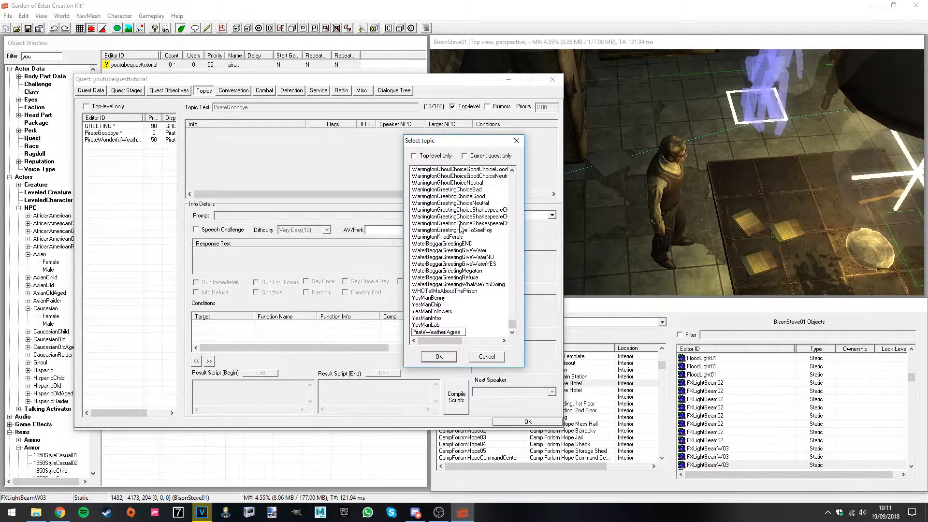
{"action": "key", "text": "Return"}
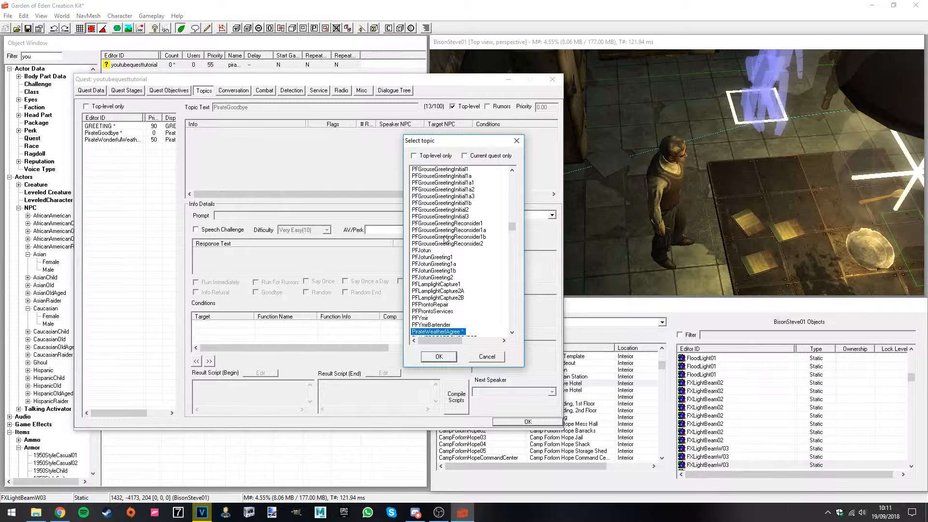
Create a new topic named PirateWeatherIDisagree and add it to the quest's topics along with PirateWeatherIAgree
{"action": "right_click", "coordinate": [447, 296]}
{"action": "left_click", "coordinate": [457, 301]}
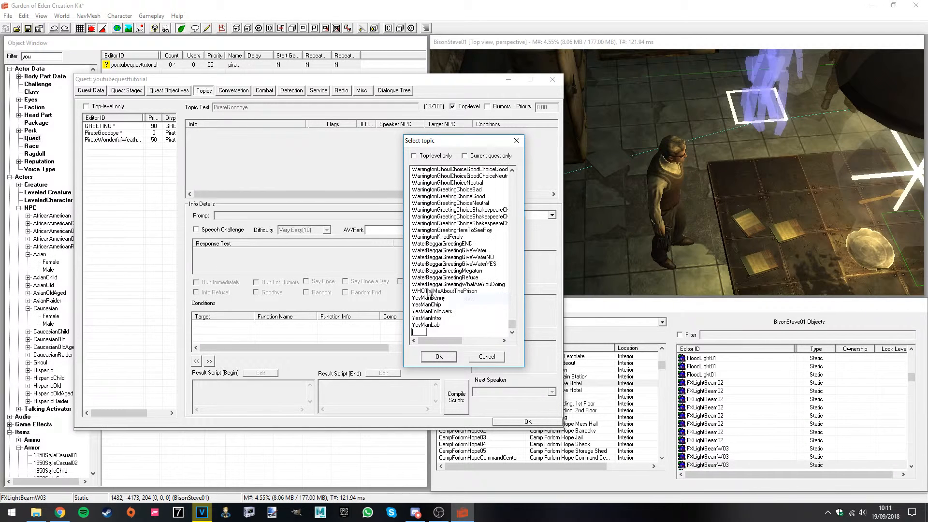
{"action": "type", "text": "PirateWeatherIDisagree"}
{"action": "key", "text": "Return"}
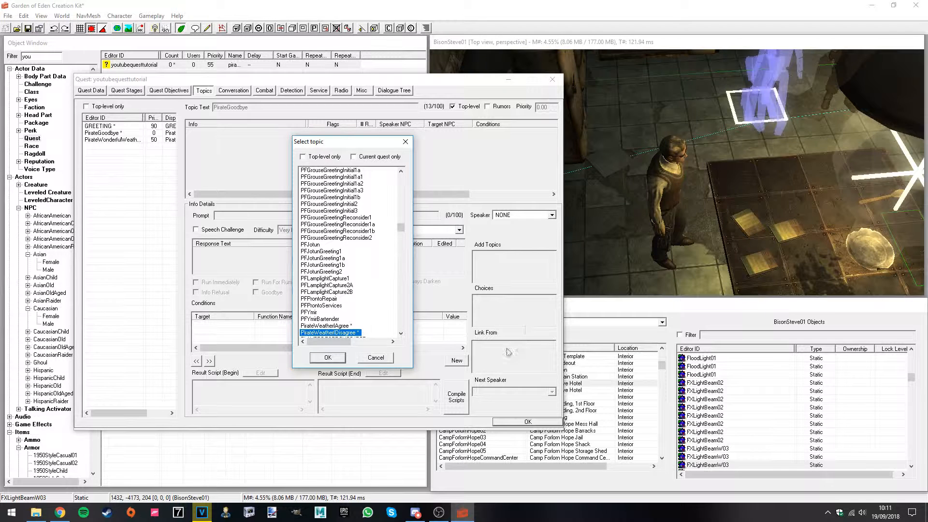
{"action": "scroll", "coordinate": [332, 325], "scroll_direction": "down", "scroll_amount": 1}
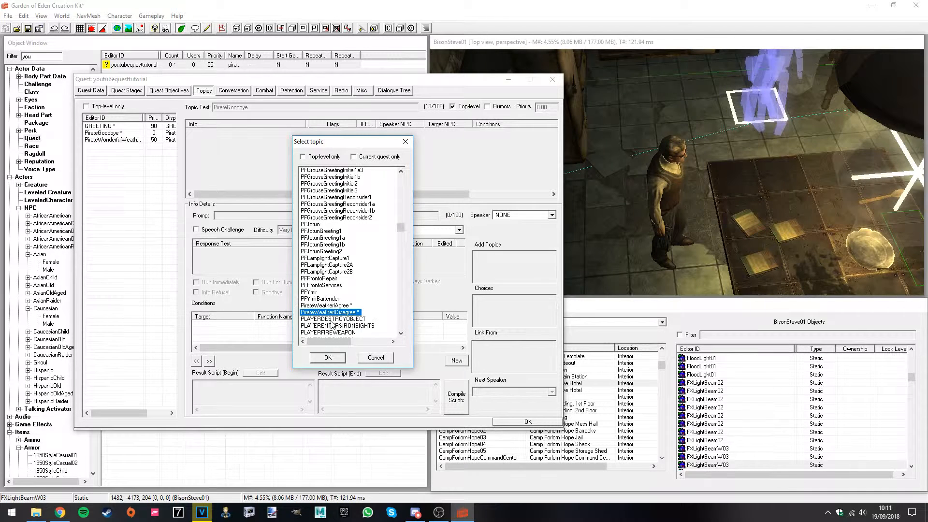
{"action": "left_click", "coordinate": [328, 358]}
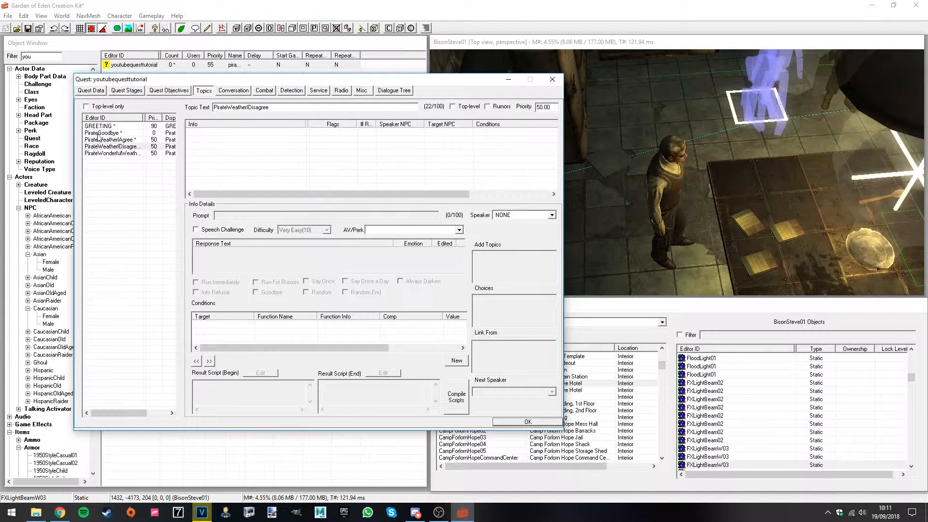
Add PirateWeatherIAgree and PirateWeatherIDisagree as choices of the PirateWonderfulWeather info
{"action": "left_click", "coordinate": [127, 153]}
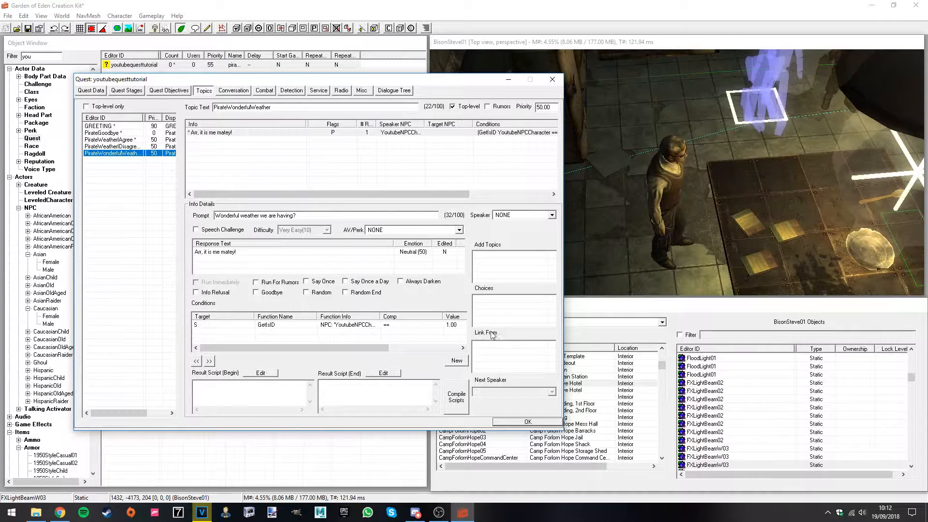
{"action": "right_click", "coordinate": [503, 311]}
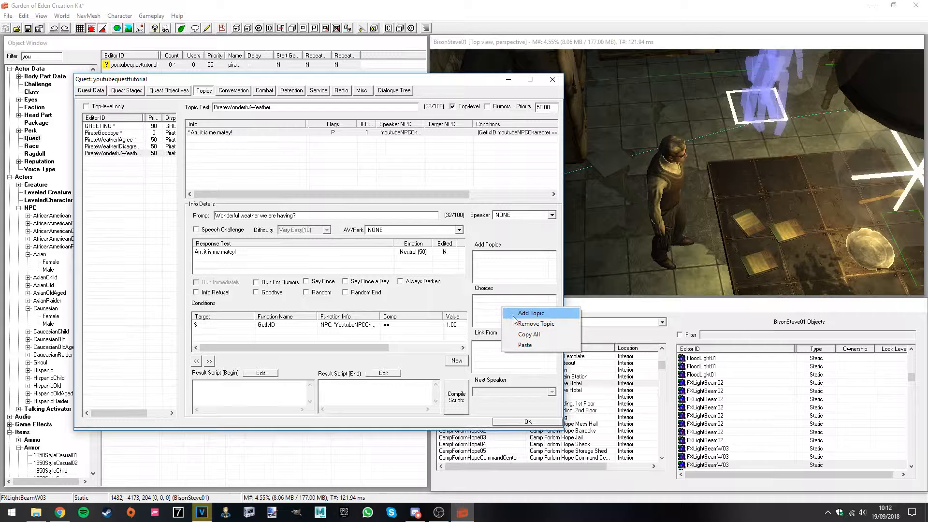
{"action": "left_click", "coordinate": [522, 313]}
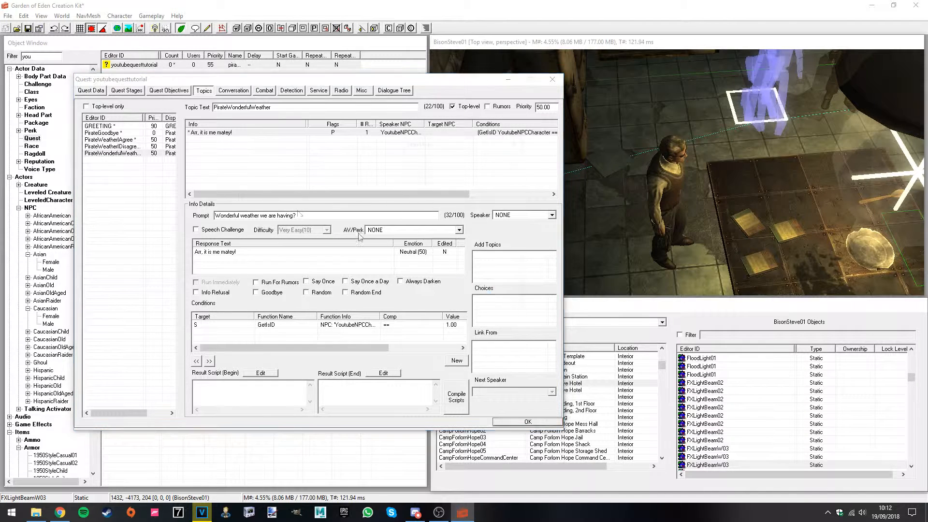
{"action": "left_click", "coordinate": [447, 266]}
{"action": "type", "text": "pi"}
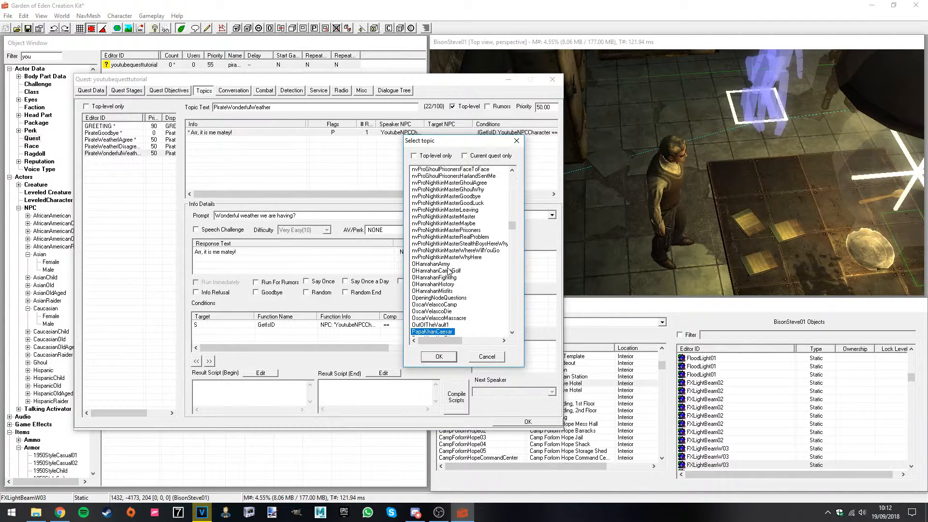
{"action": "scroll", "coordinate": [450, 271], "scroll_direction": "down", "scroll_amount": 2}
{"action": "left_click", "coordinate": [450, 298]}
{"action": "left_click", "coordinate": [451, 304], "text": "shift"}
{"action": "left_click", "coordinate": [440, 357]}
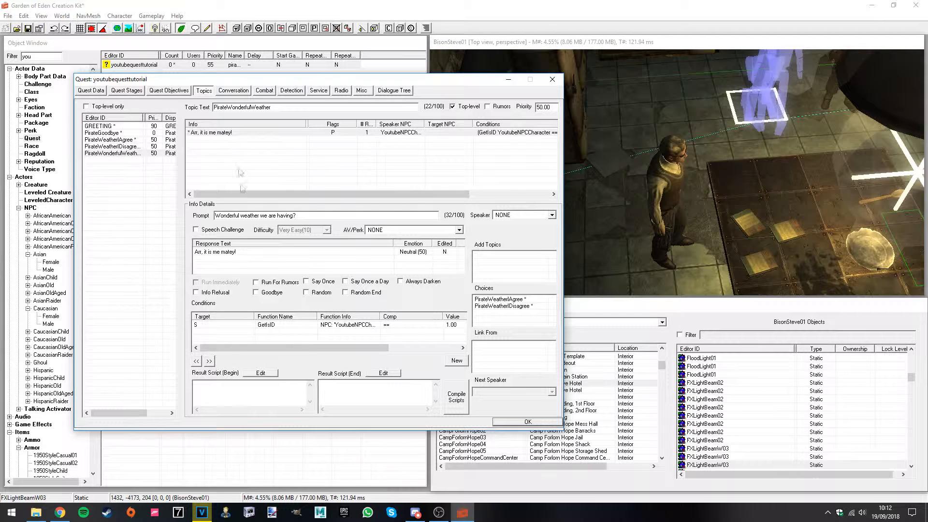
Remove both topics from the choices of the PirateWonderfulWeather info
{"action": "left_click", "coordinate": [498, 299]}
{"action": "left_click", "coordinate": [503, 306]}
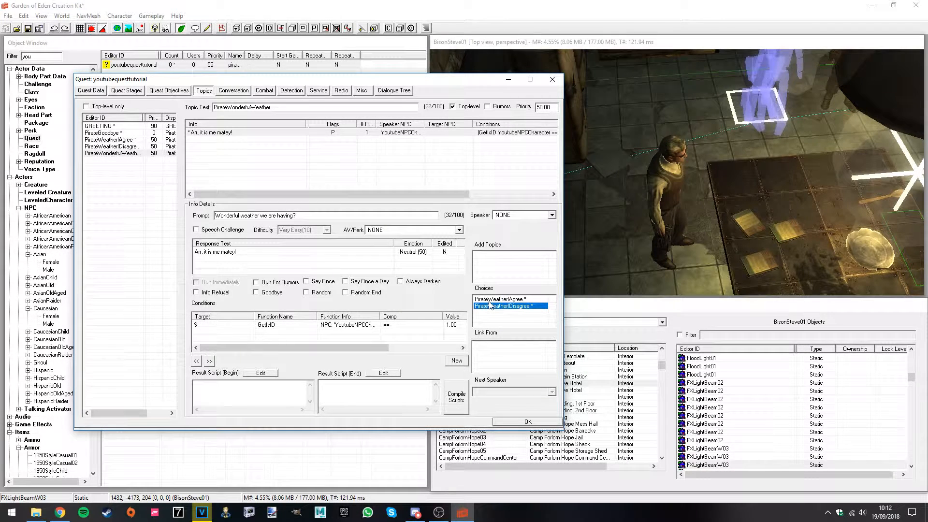
{"action": "left_click", "coordinate": [480, 275]}
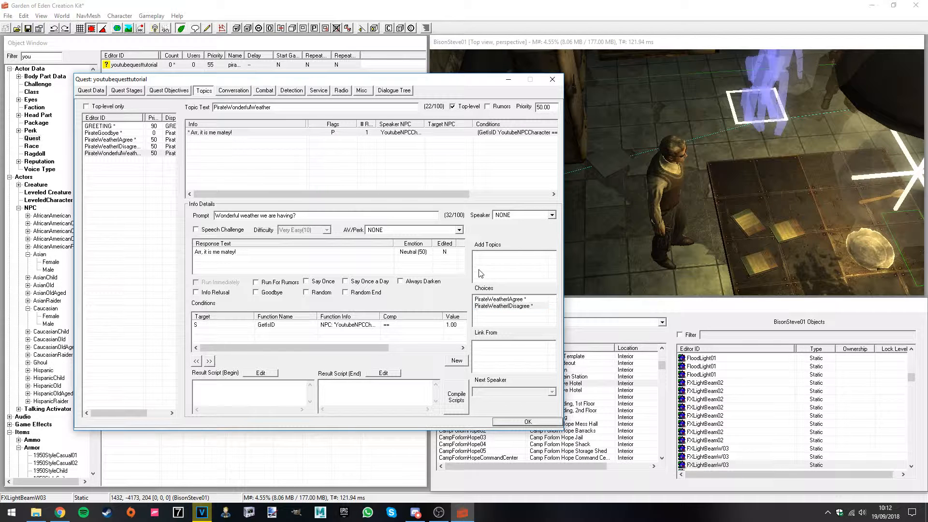
{"action": "right_click", "coordinate": [492, 266]}
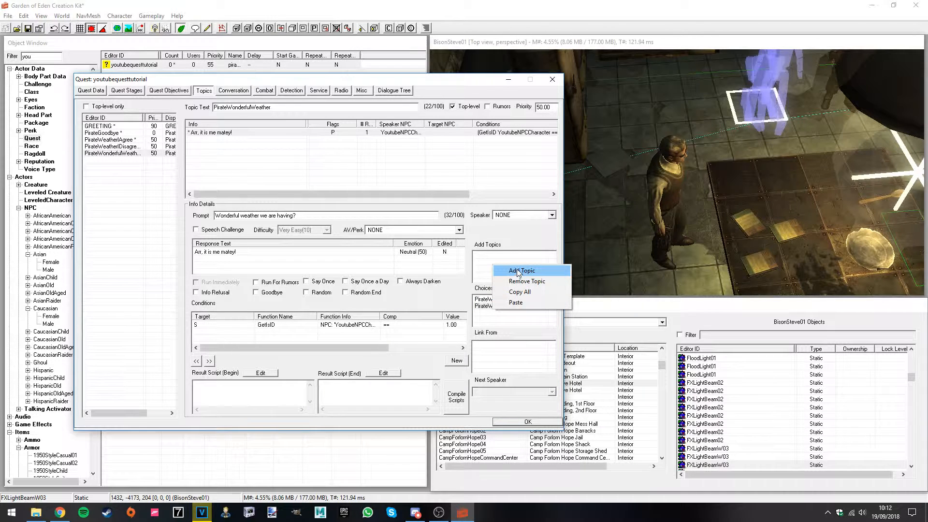
{"action": "left_click", "coordinate": [492, 264]}
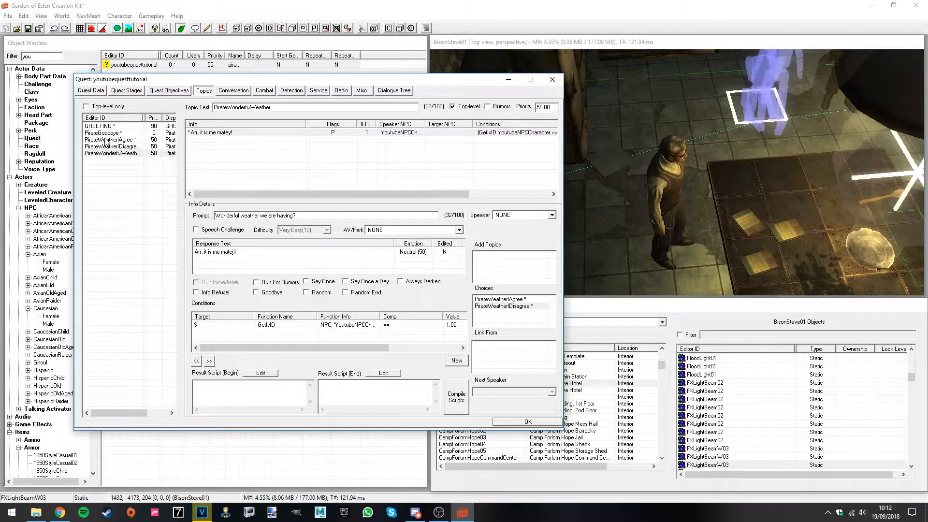
{"action": "left_click", "coordinate": [498, 301]}
{"action": "key", "text": "Delete"}
{"action": "key", "text": "Delete"}
Add PirateWeatherIAgree to the PirateWonderfulWeather info's list of added topics
{"action": "right_click", "coordinate": [498, 268]}
{"action": "left_click", "coordinate": [508, 270]}
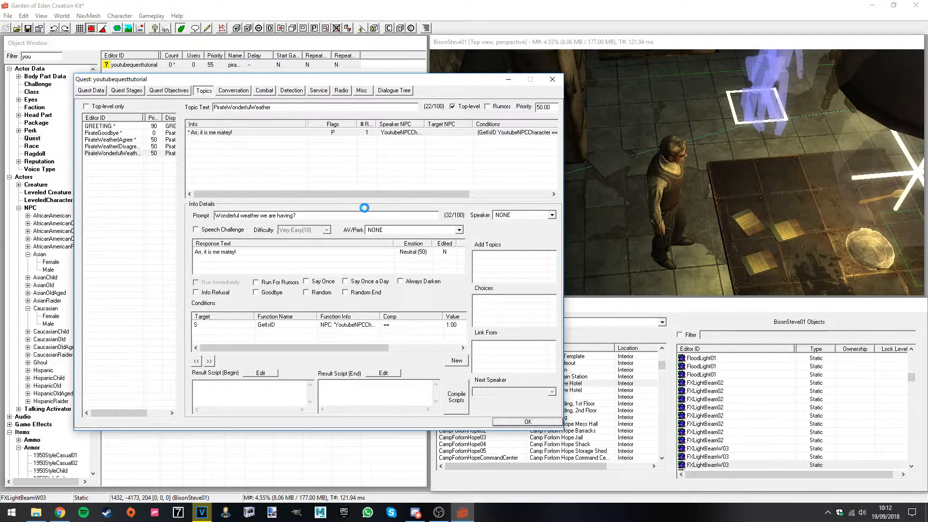
{"action": "left_click", "coordinate": [428, 224]}
{"action": "type", "text": "pi"}
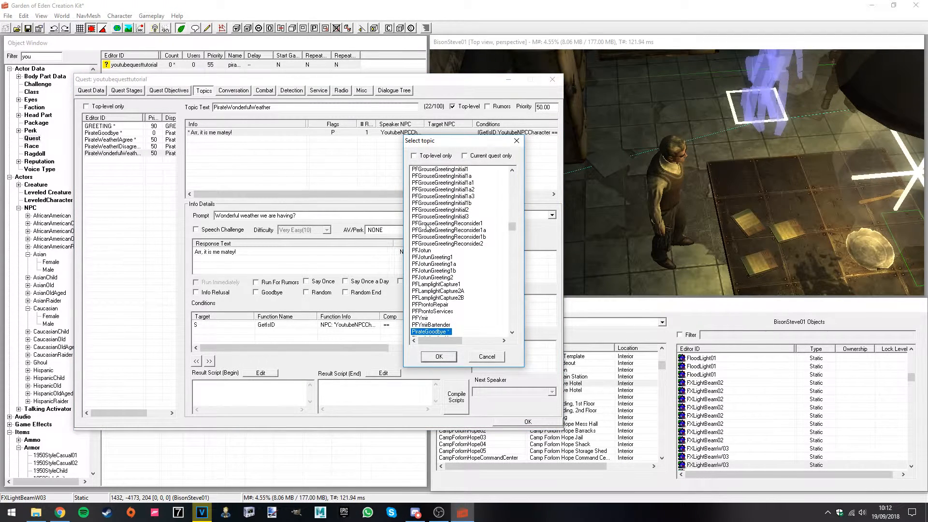
{"action": "scroll", "coordinate": [438, 250], "scroll_direction": "down", "scroll_amount": 2}
{"action": "double_click", "coordinate": [444, 296]}
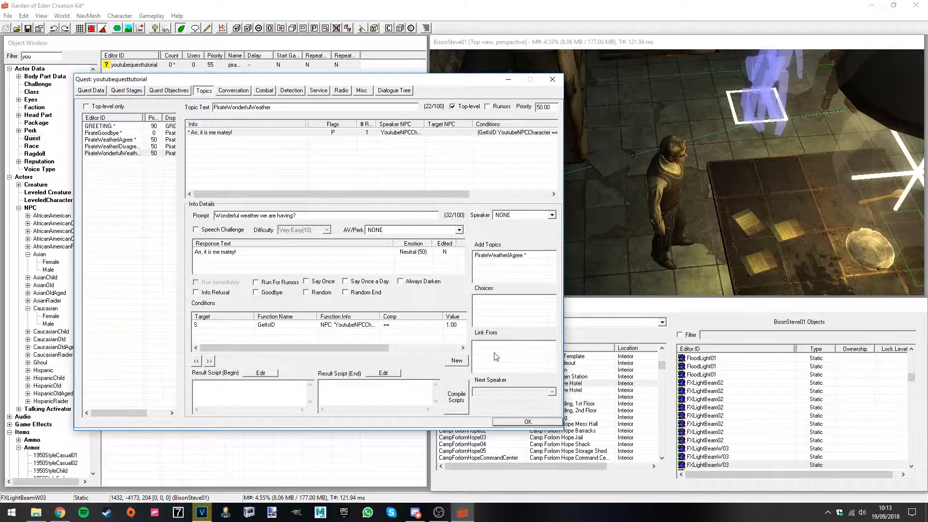
Create a new info in the PirateWeatherIAgree topic with the response text "glad you agree"
{"action": "left_click", "coordinate": [121, 140]}
{"action": "right_click", "coordinate": [188, 138]}
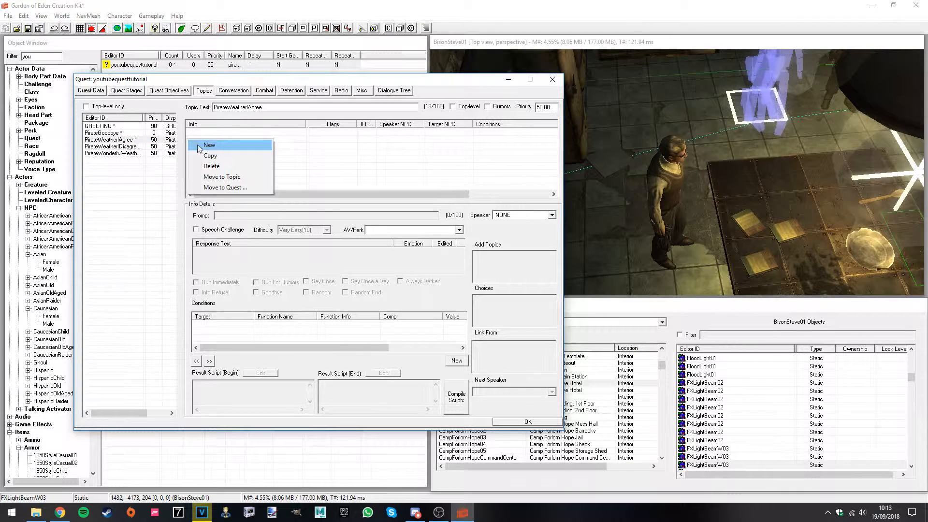
{"action": "left_click", "coordinate": [274, 182]}
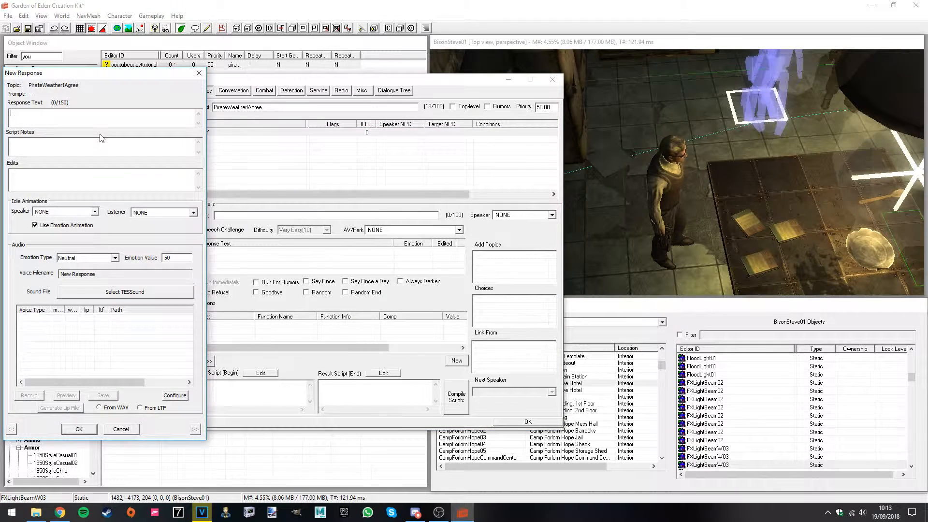
{"action": "type", "text": "glad you agree"}
{"action": "left_click", "coordinate": [79, 429]}
{"action": "left_click", "coordinate": [79, 429]}
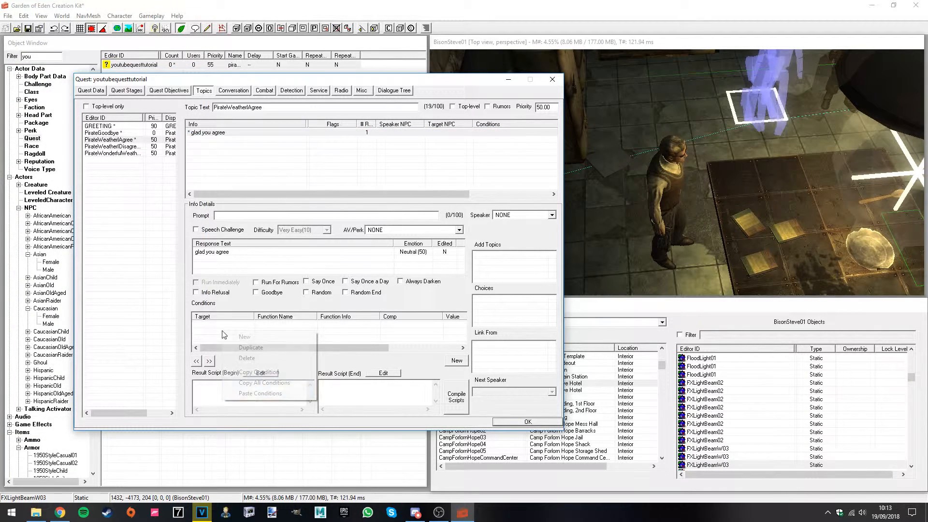
Paste the copied GetIsID condition into the PirateWeatherIAgree info and set its prompt to "I agree"
{"action": "left_click", "coordinate": [253, 396]}
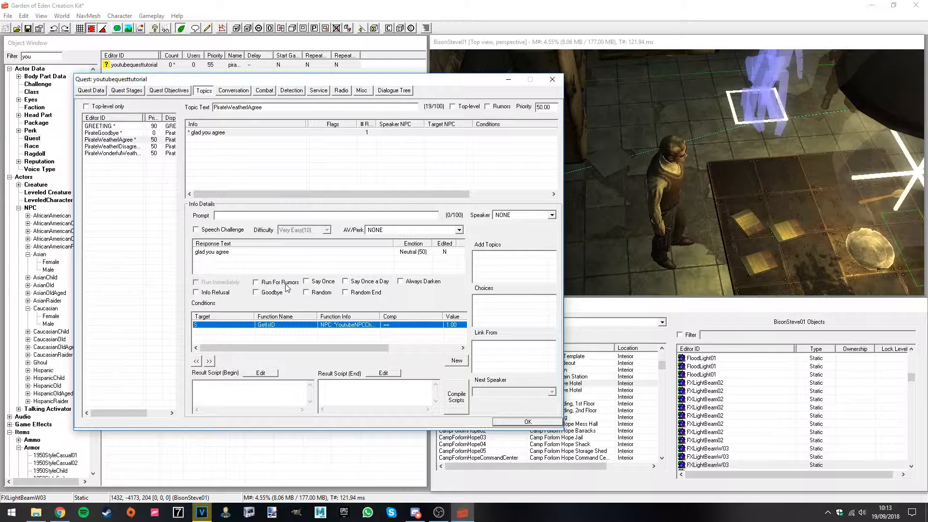
{"action": "left_click", "coordinate": [228, 213]}
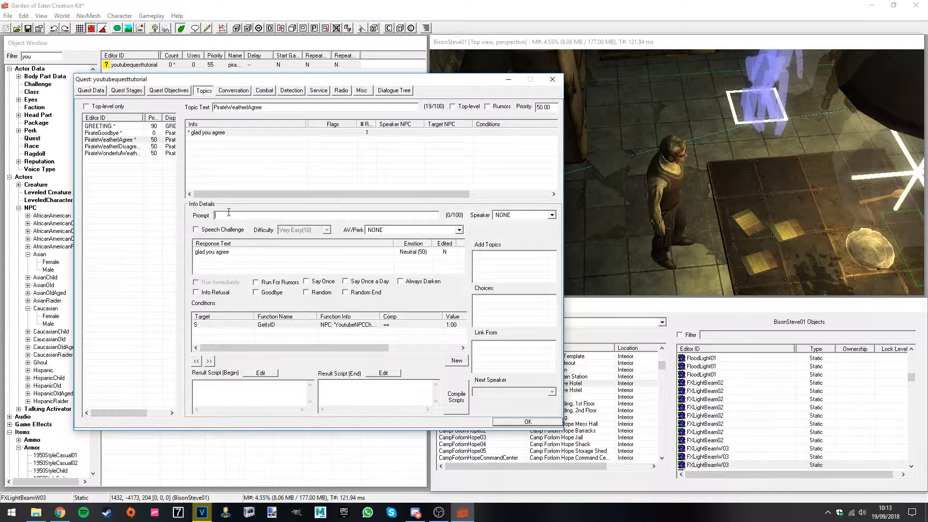
{"action": "type", "text": "I agree"}
{"action": "left_click", "coordinate": [128, 162]}
{"action": "left_click", "coordinate": [247, 196]}
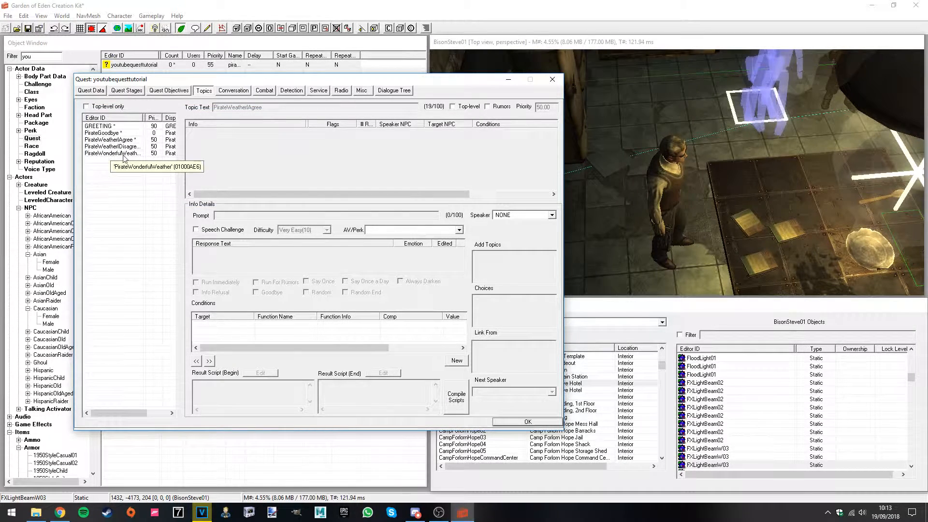
{"action": "left_click", "coordinate": [133, 140]}
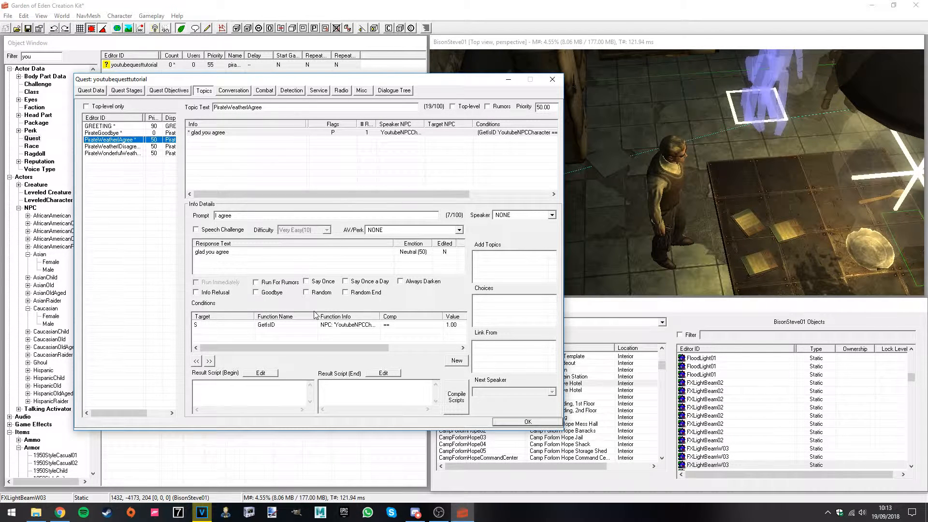
Flag the PirateGoodbye info as Goodbye and confirm the quest's changes
{"action": "left_click", "coordinate": [105, 133]}
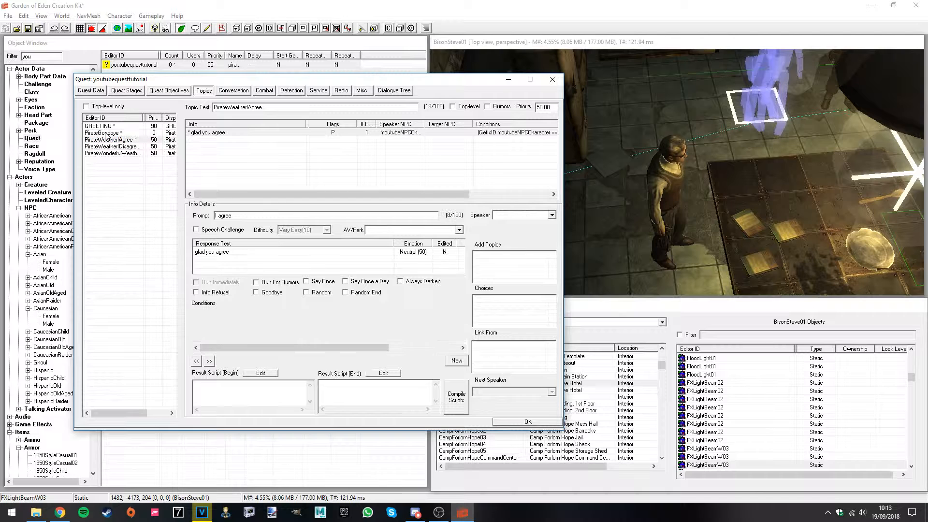
{"action": "left_click", "coordinate": [256, 293]}
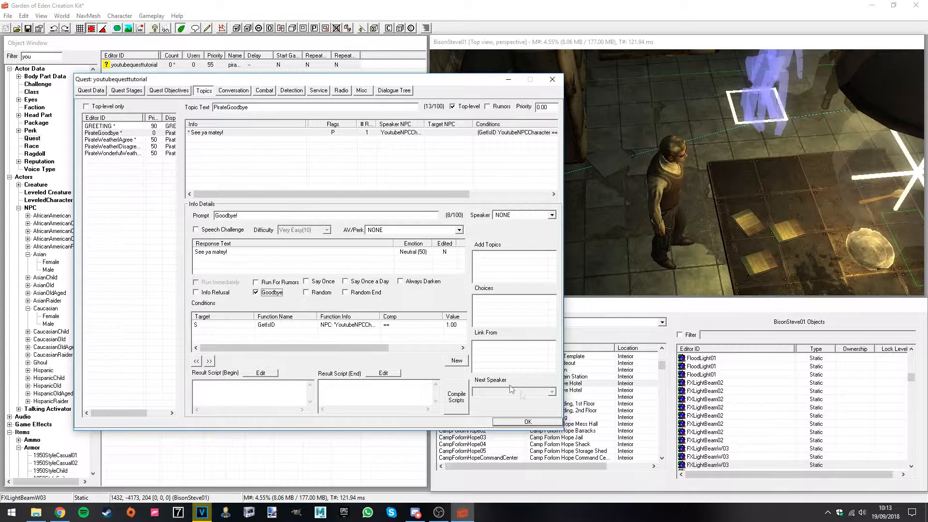
{"action": "left_click", "coordinate": [528, 422]}
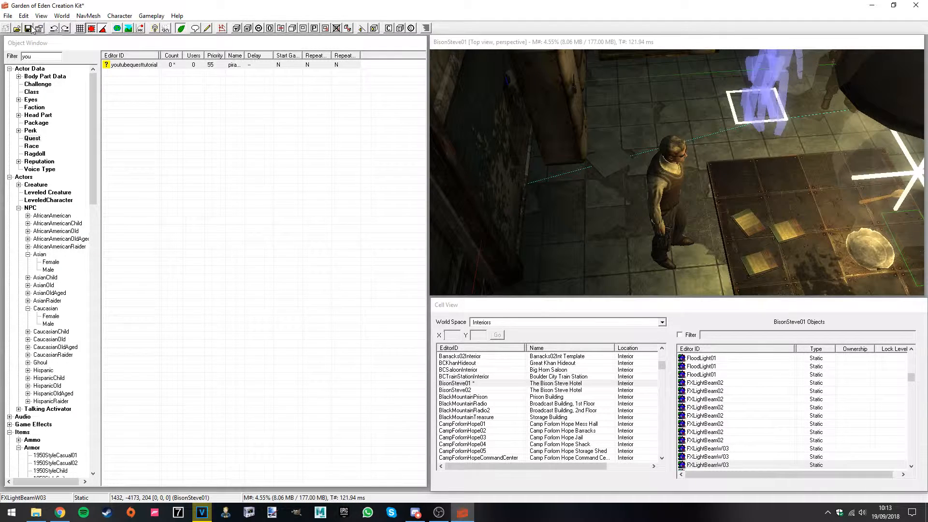
Save the plugin in the Data folder as PirateKitchen
{"action": "left_click", "coordinate": [32, 28]}
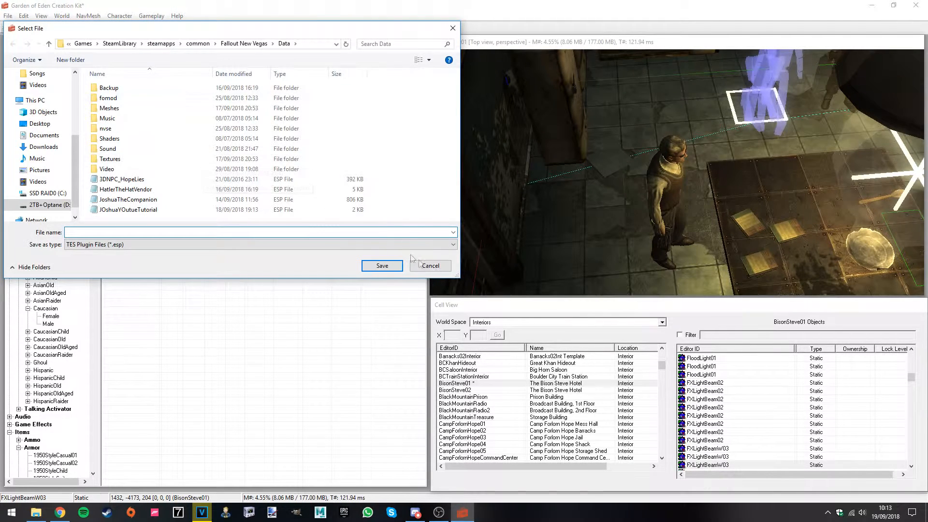
{"action": "left_click", "coordinate": [429, 265]}
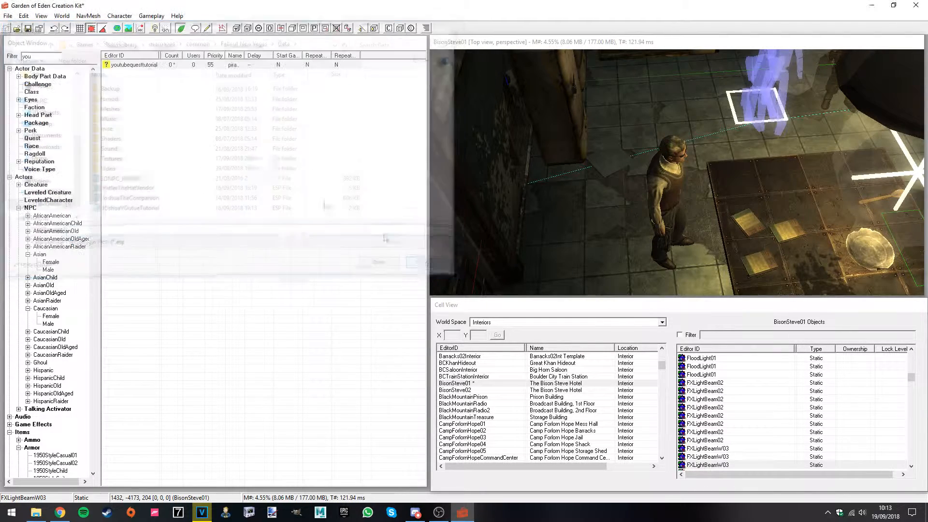
{"action": "left_click", "coordinate": [28, 29]}
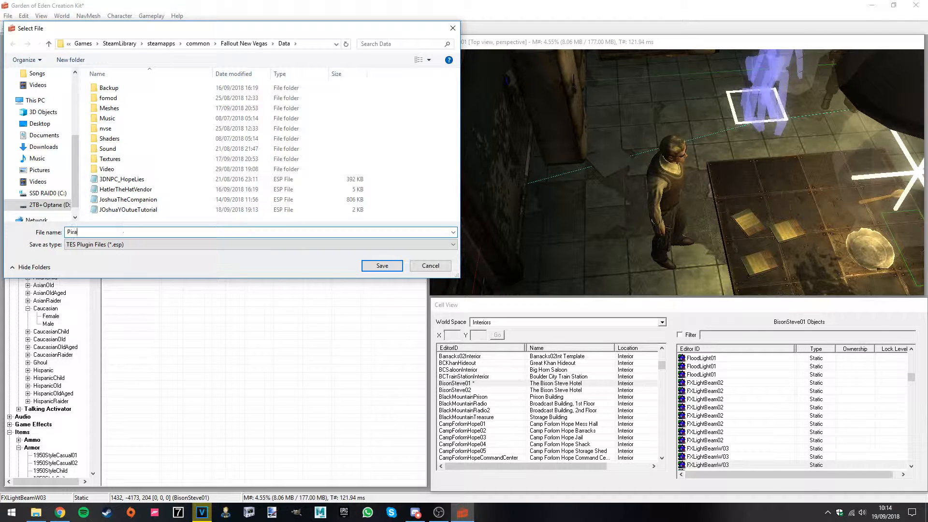
{"action": "key", "text": "Return"}
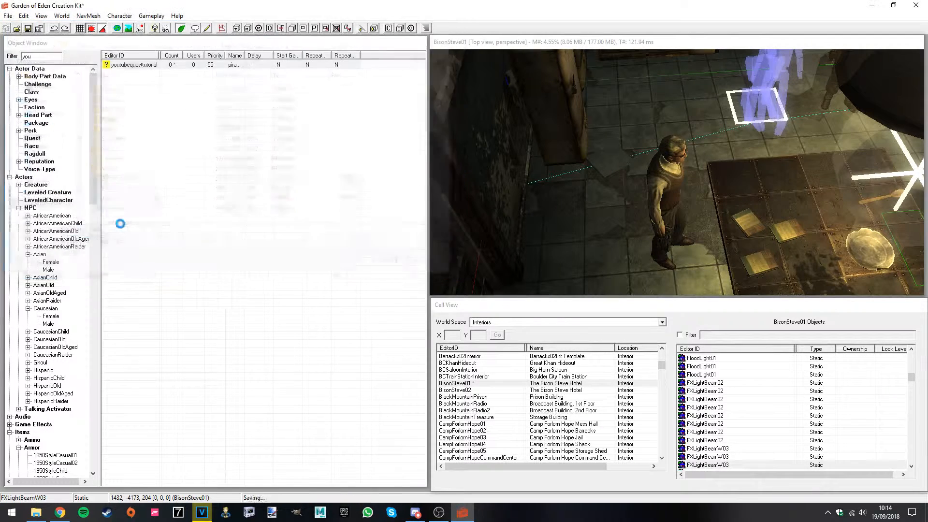
{"action": "left_click", "coordinate": [439, 513]}
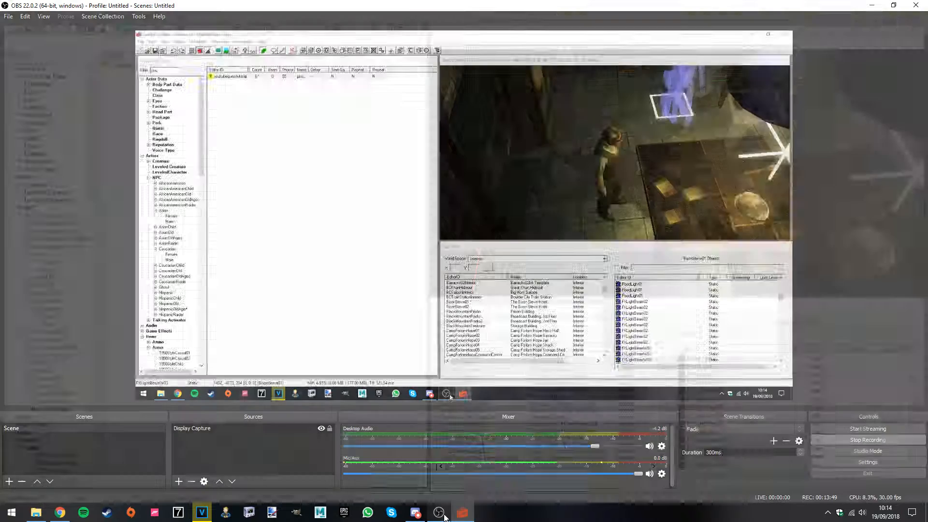
{"action": "left_click", "coordinate": [837, 447]}
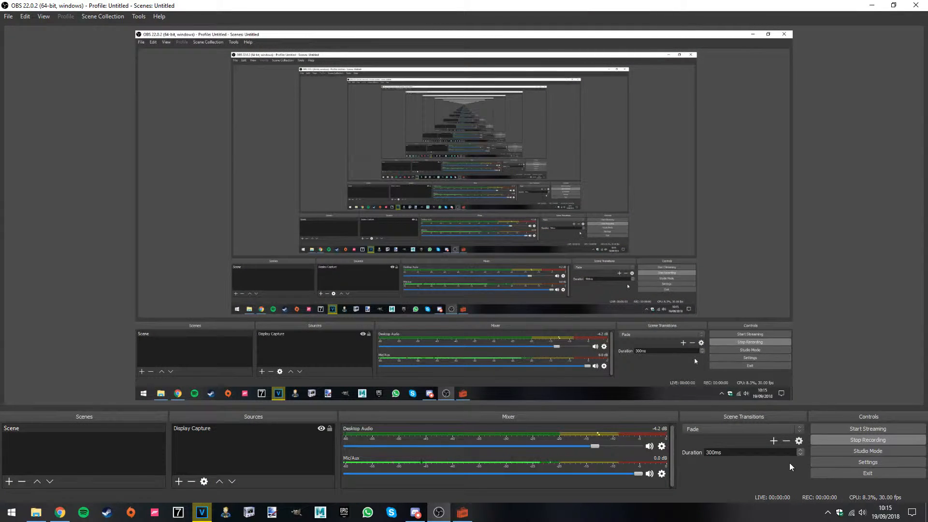
Open the Fallout: New Vegas launcher and enable PirateKitchen.esp in its data files
{"action": "right_click", "coordinate": [107, 512]}
{"action": "left_click", "coordinate": [101, 272]}
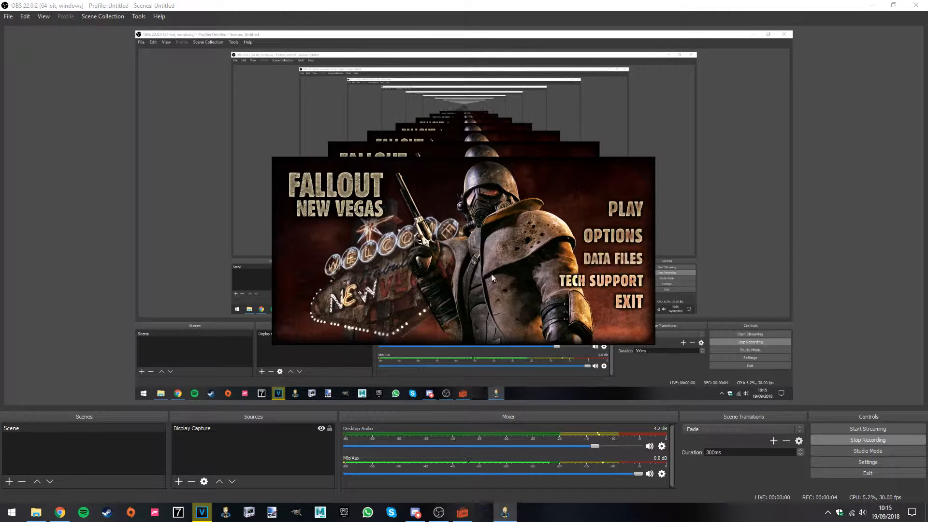
{"action": "left_click", "coordinate": [594, 261]}
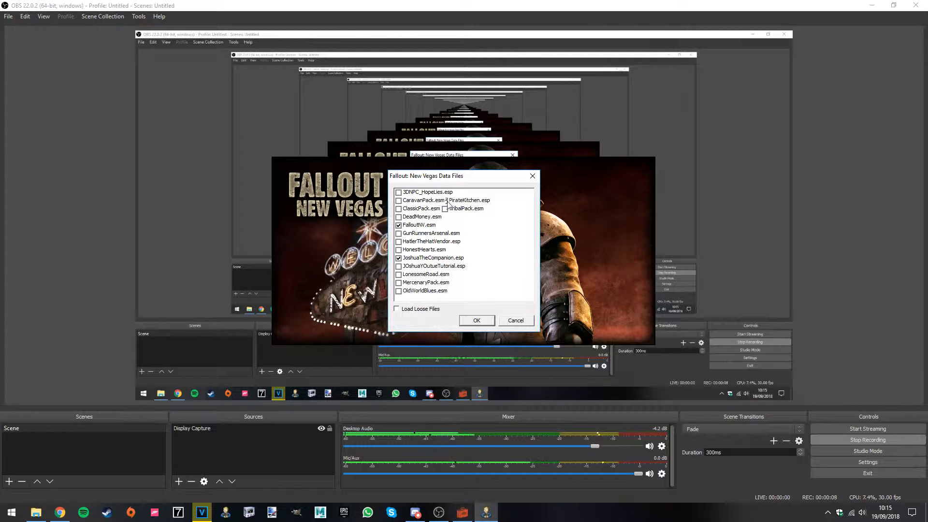
{"action": "left_click", "coordinate": [476, 320]}
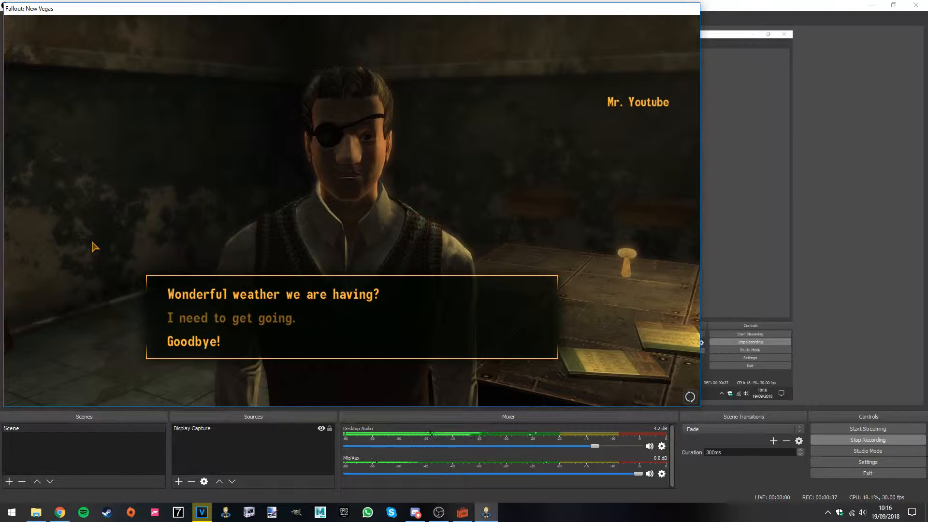
Test the pirate dialogue by choosing "Wonderful weather we are having?", answering "I agree" and ending the conversation with "Goodbye!"
{"action": "left_click", "coordinate": [355, 301]}
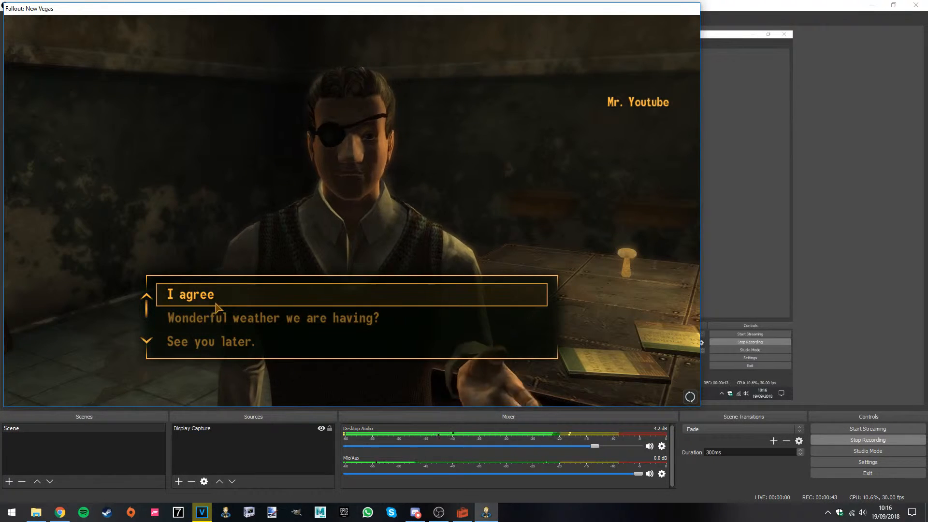
{"action": "left_click", "coordinate": [192, 303]}
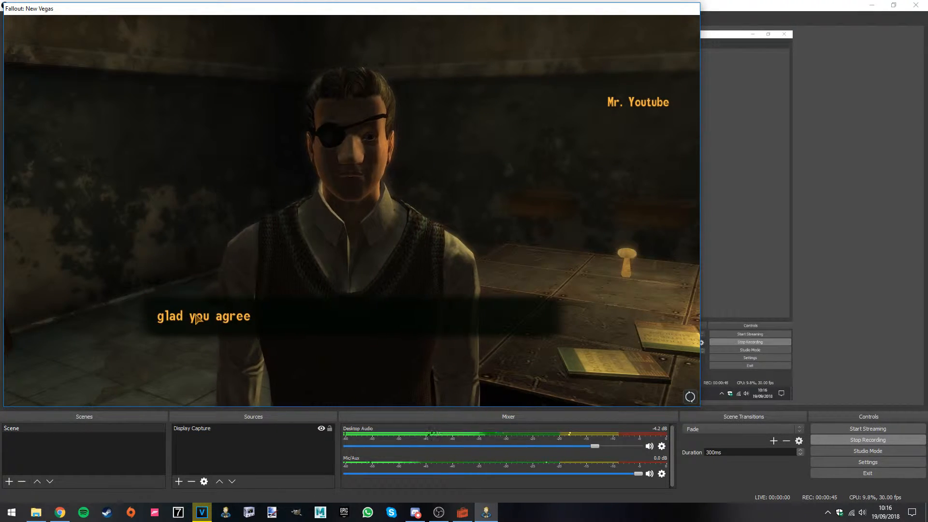
{"action": "scroll", "coordinate": [271, 342], "scroll_direction": "down", "scroll_amount": 1}
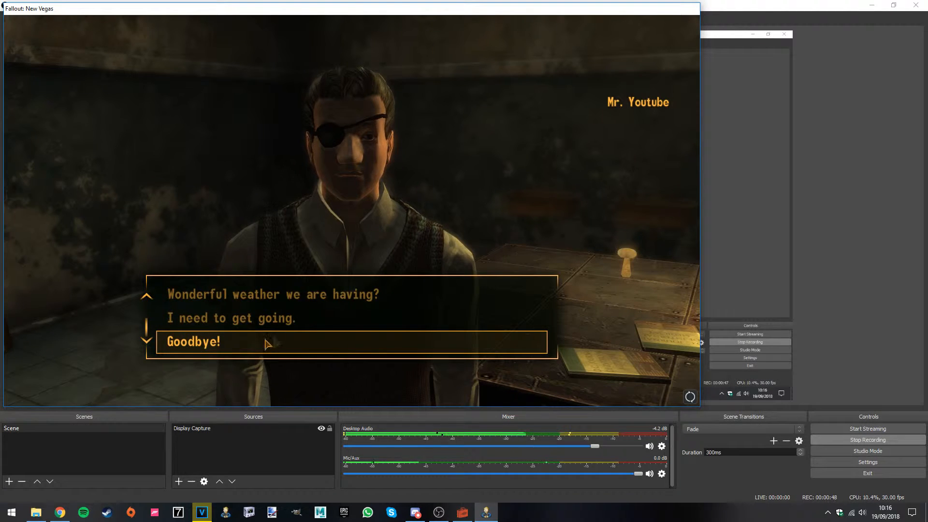
{"action": "left_click", "coordinate": [216, 345]}
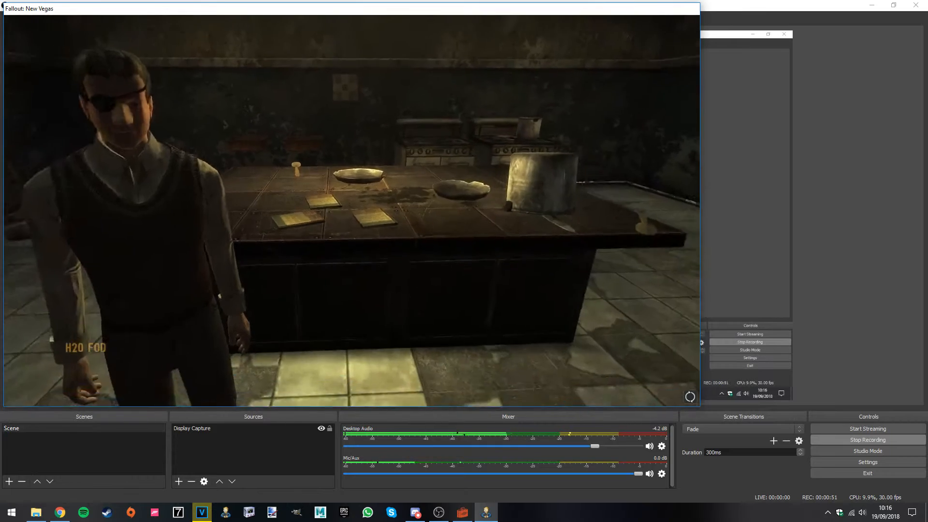
Walk up to the kitchen table and take the three magazines lying on it
{"action": "key", "text": "w"}
{"action": "key", "text": "e"}
{"action": "key", "text": "e"}
{"action": "key", "text": "e"}
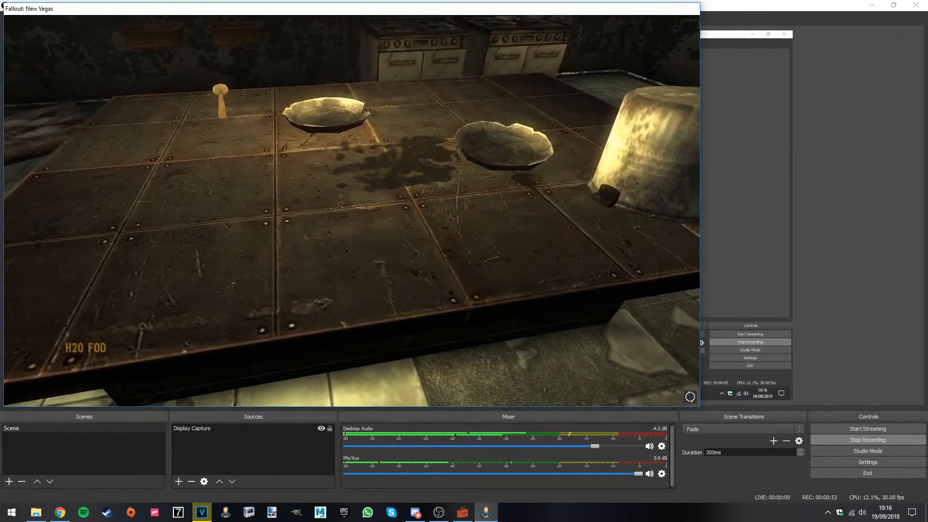
Exit the game to the desktop without saving and stop the recording in OBS
{"action": "key", "text": "Escape"}
{"action": "left_click", "coordinate": [668, 261]}
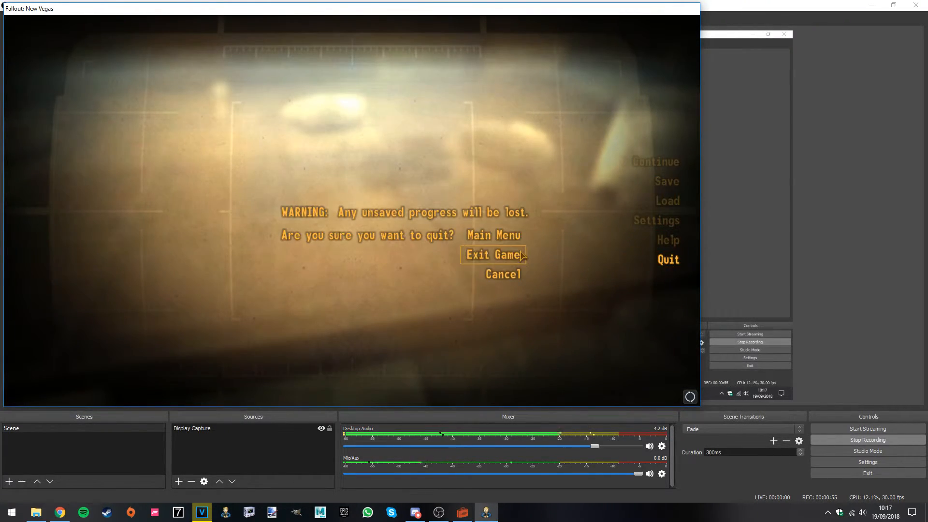
{"action": "left_click", "coordinate": [493, 255]}
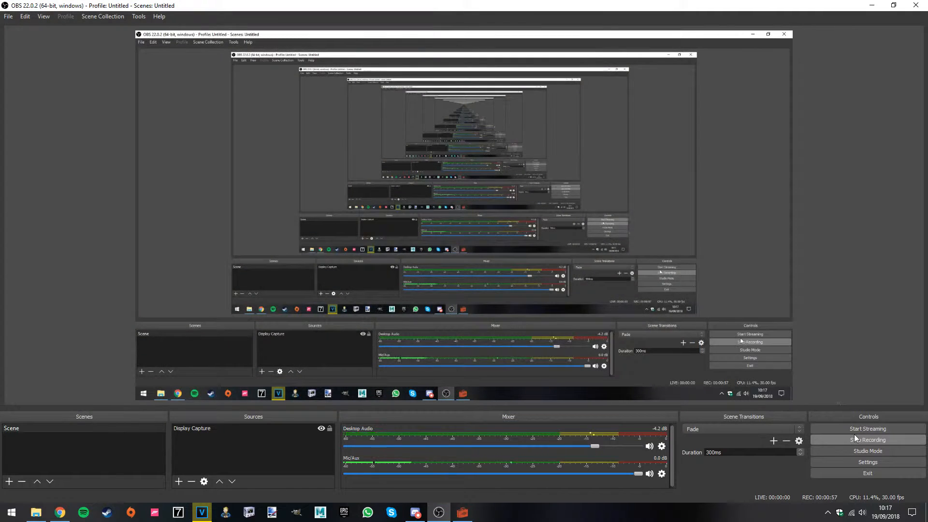
{"action": "left_click", "coordinate": [866, 405]}
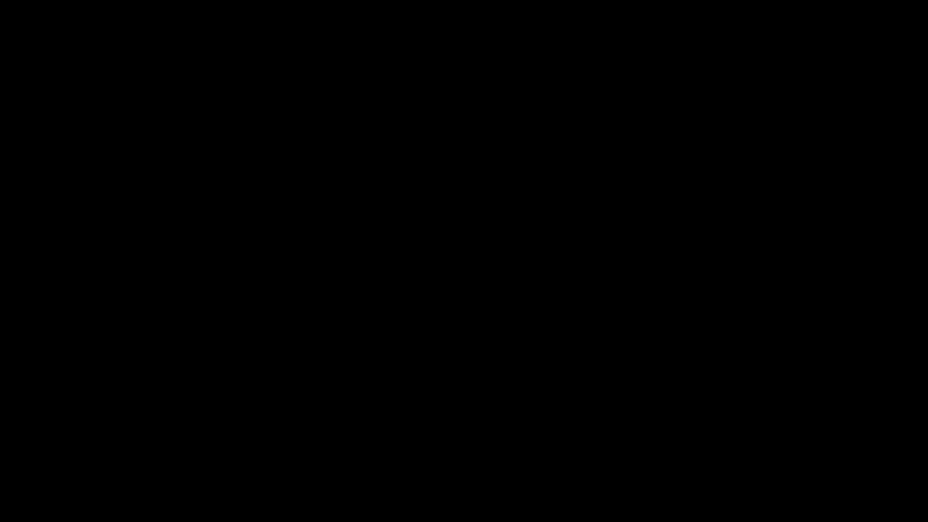